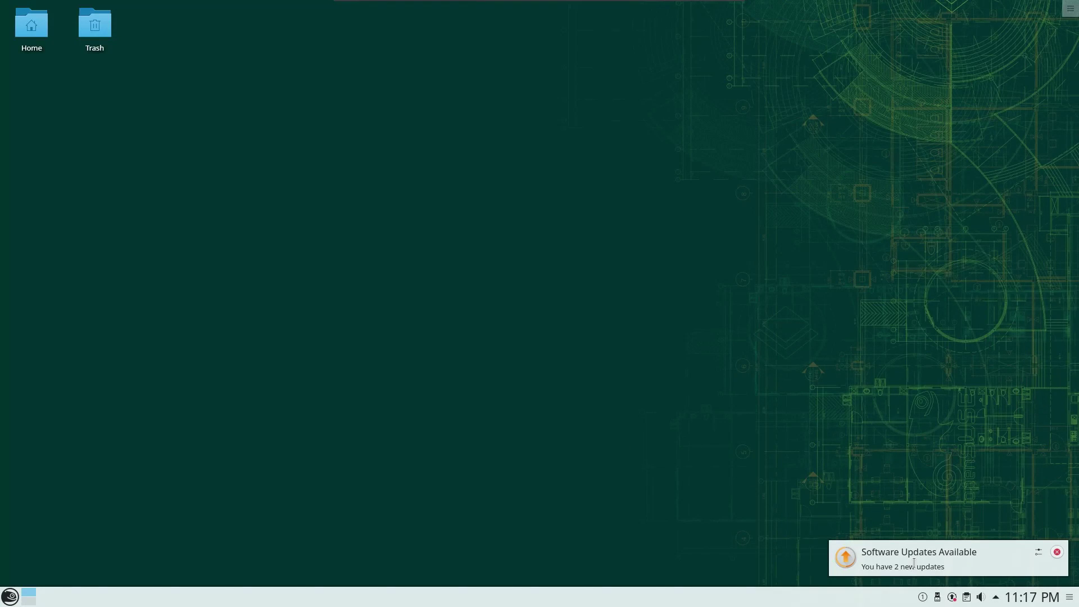
- Show the list of 160 available software updates from the tray
{"action": "left_click", "coordinate": [952, 598]}
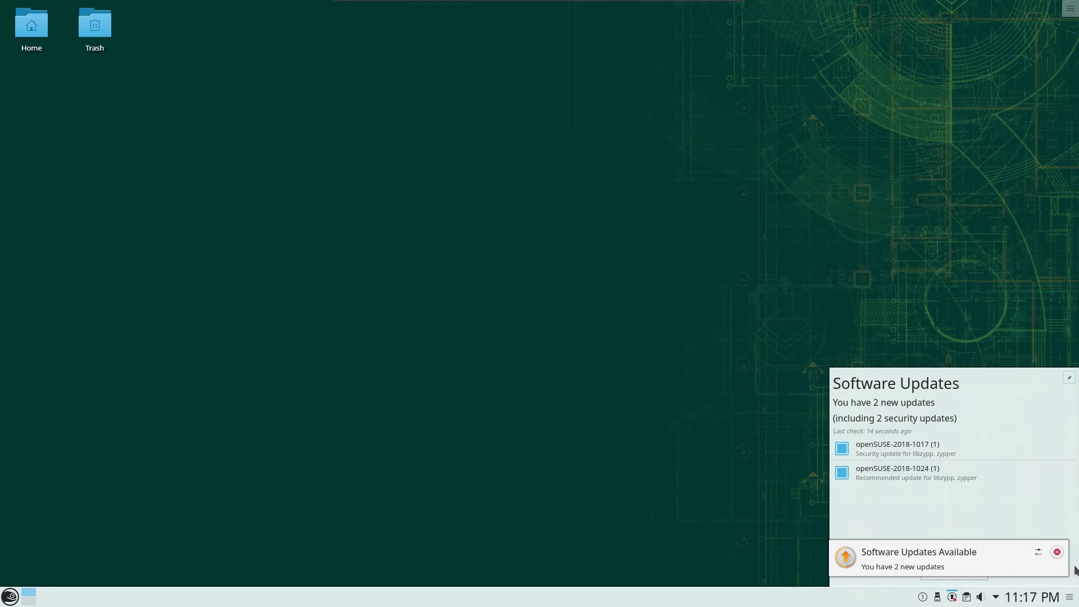
{"action": "left_click", "coordinate": [1056, 551]}
{"action": "left_click", "coordinate": [950, 572]}
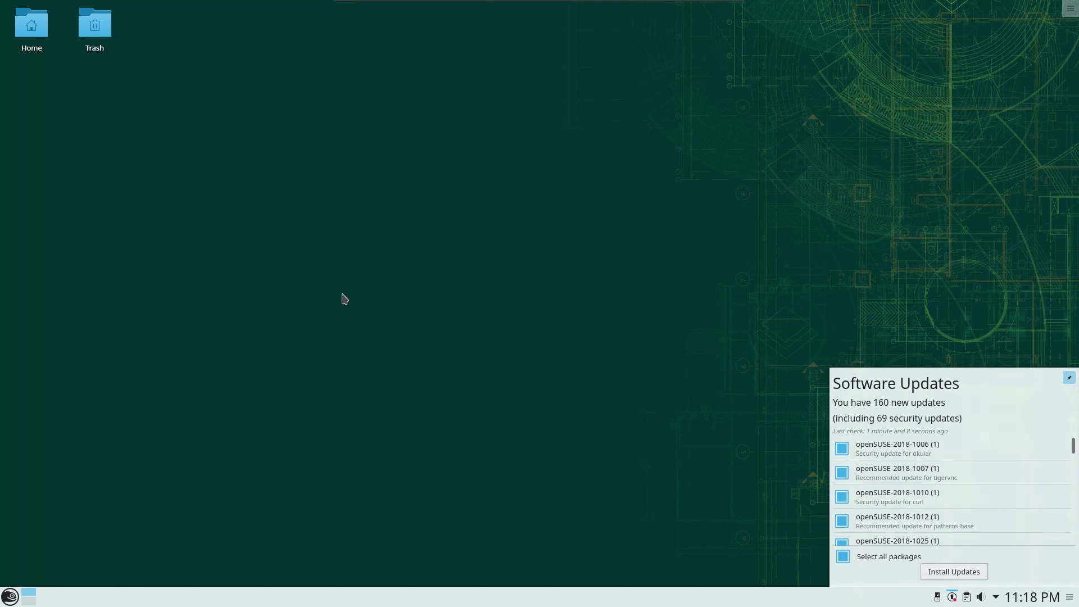
- Launch Software Repositories via 'repo' search and authenticate with the root password
{"action": "key", "text": "alt+space"}
{"action": "key", "text": "Return"}
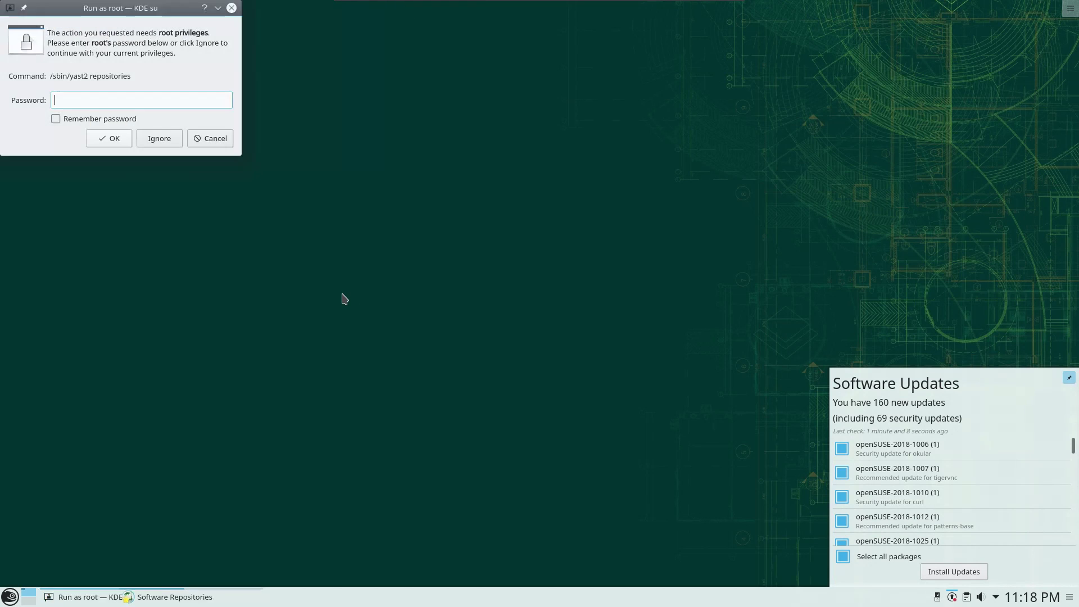
{"action": "key", "text": "Return"}
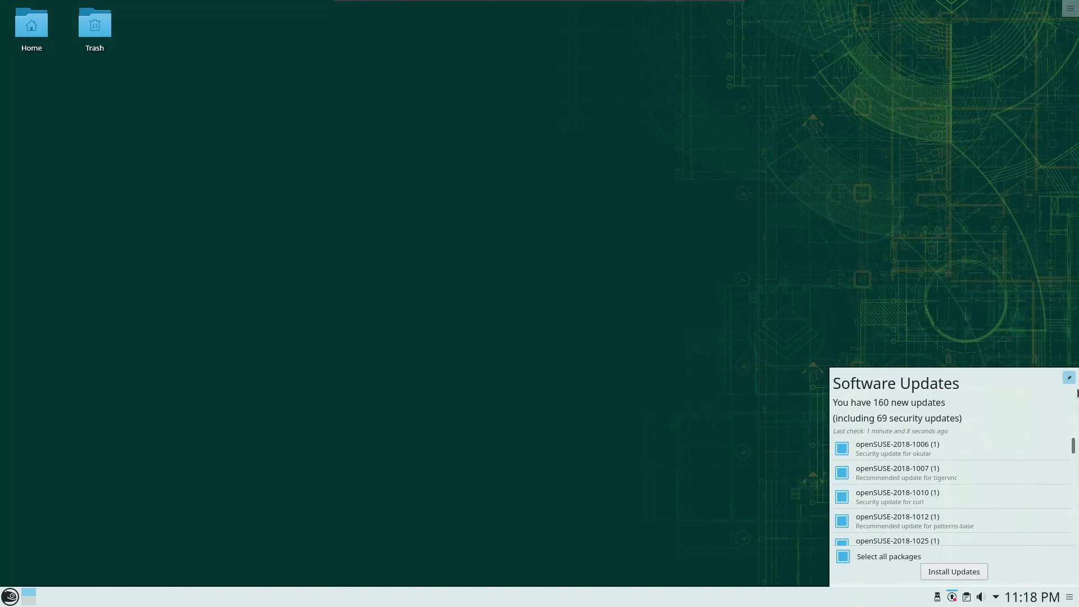
- Close the updates list, add Packman from Community Repositories, and trust its GnuPG key
{"action": "left_click", "coordinate": [1069, 377]}
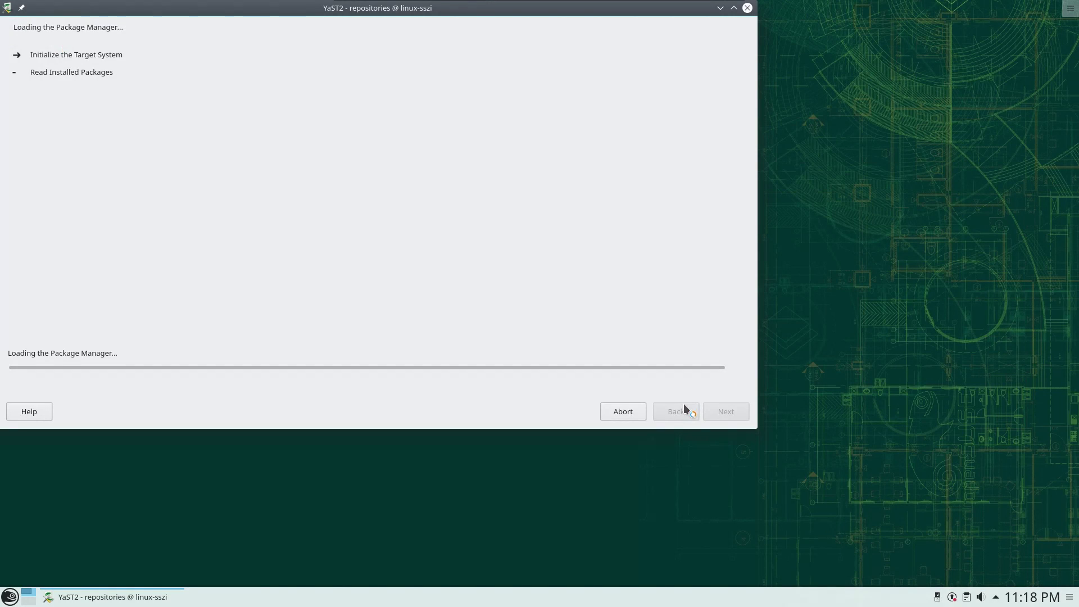
{"action": "left_click", "coordinate": [24, 392]}
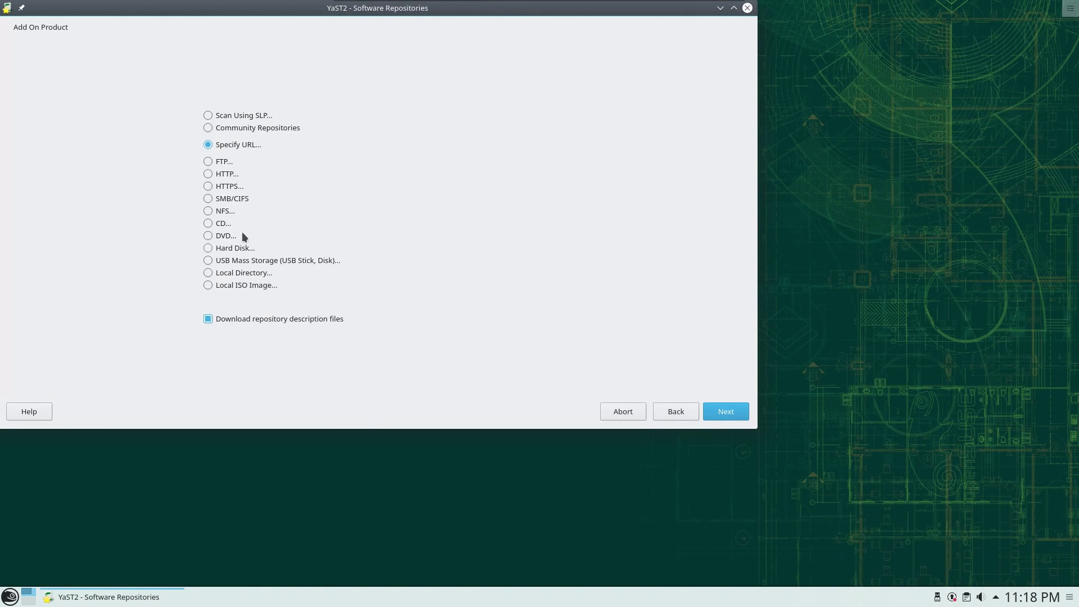
{"action": "left_click", "coordinate": [208, 128]}
{"action": "left_click", "coordinate": [710, 412]}
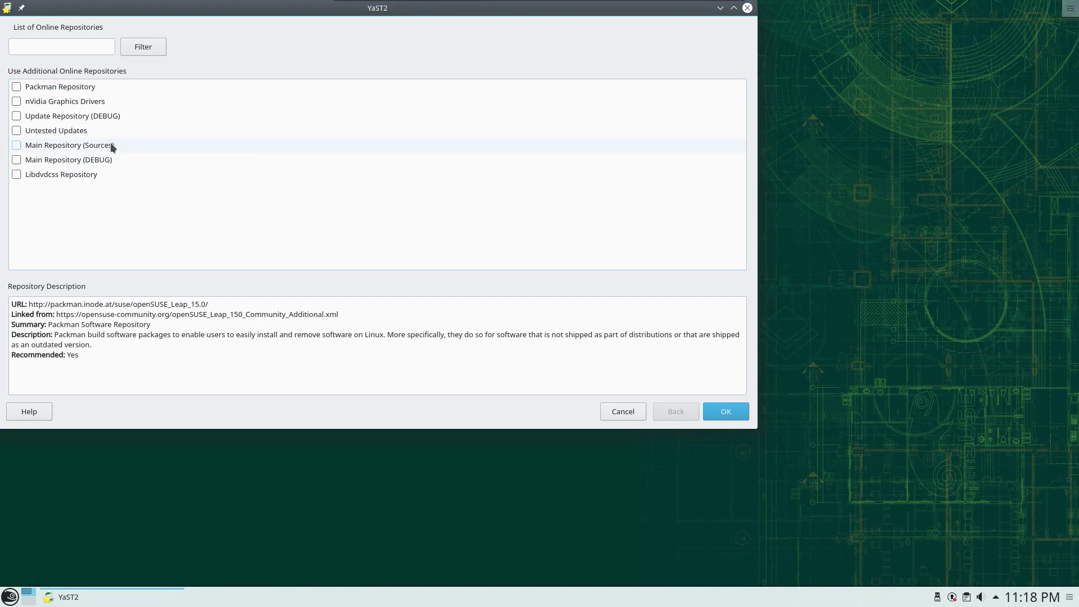
{"action": "left_click", "coordinate": [16, 86]}
{"action": "left_click", "coordinate": [721, 416]}
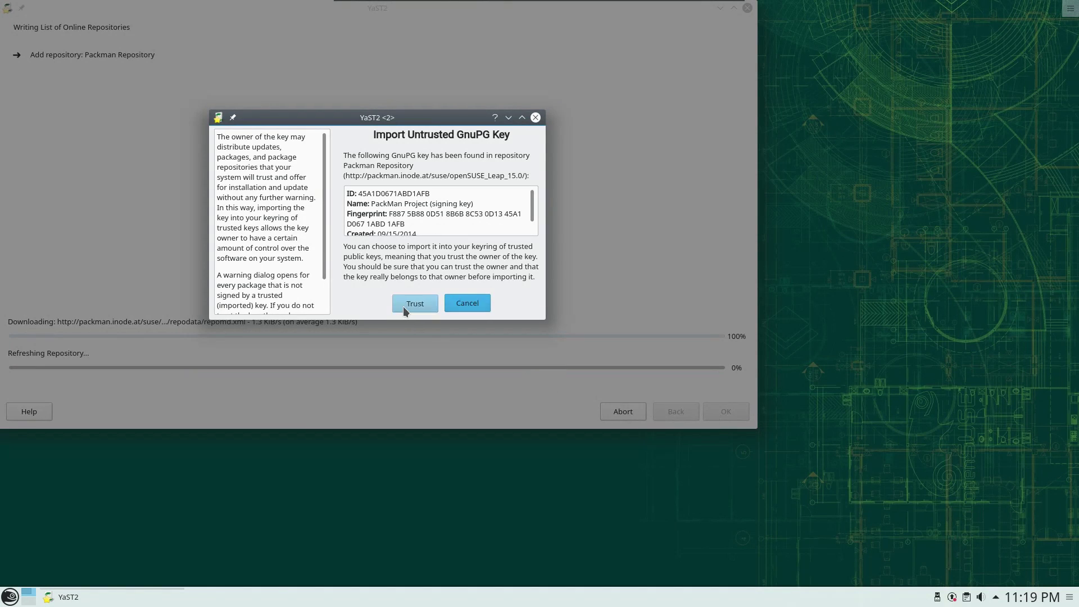
{"action": "left_click", "coordinate": [403, 306]}
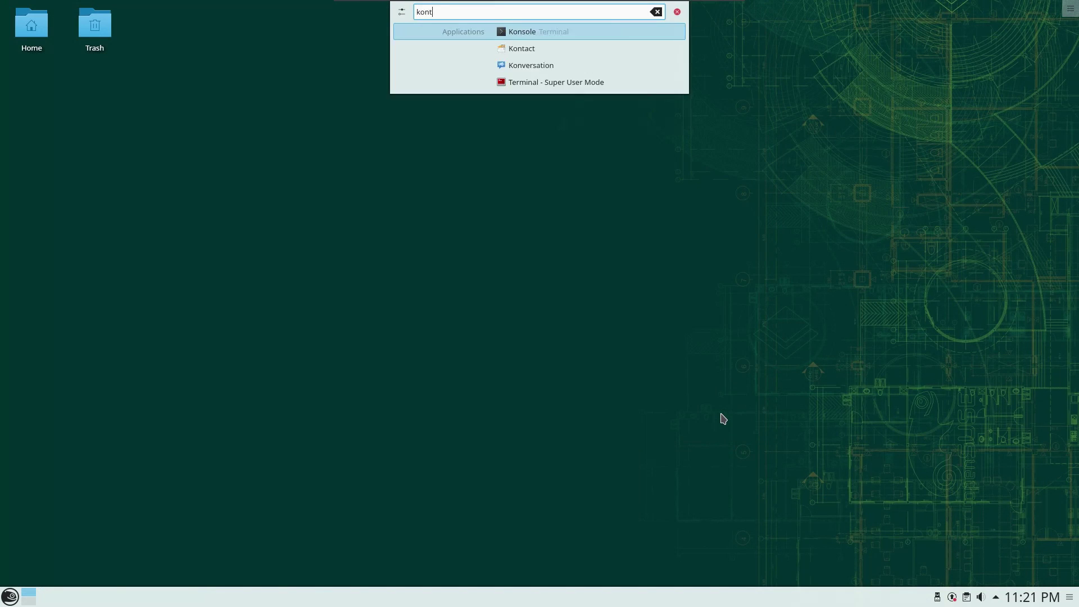
- Launch Kontact via 'act', fill both password fields, and return to account type selection
{"action": "type", "text": "act"}
{"action": "key", "text": "Return"}
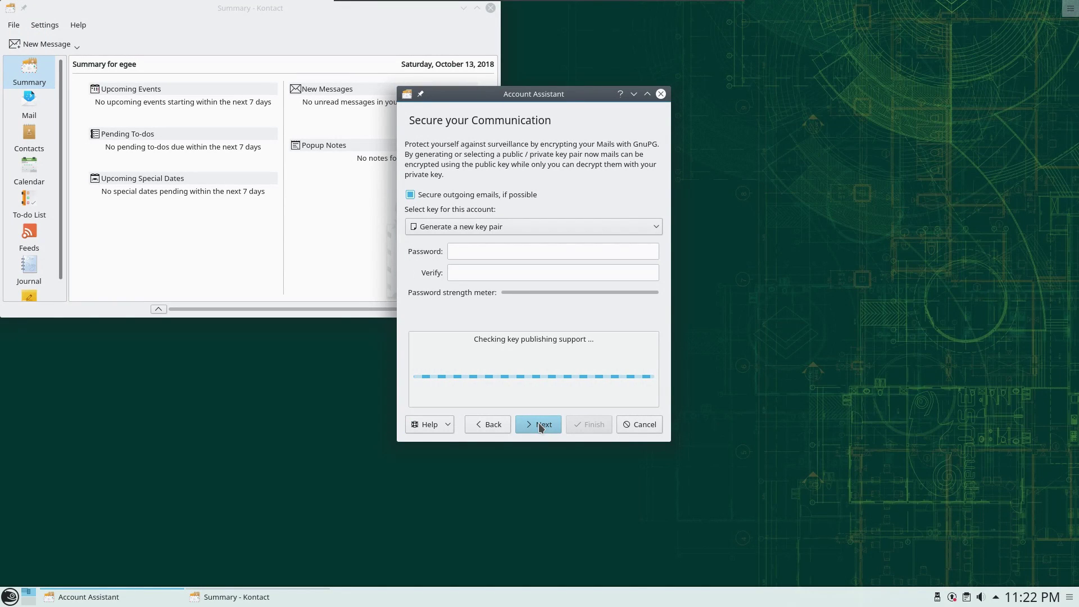
{"action": "type", "text": "******"}
{"action": "key", "text": "Tab"}
{"action": "type", "text": "******"}
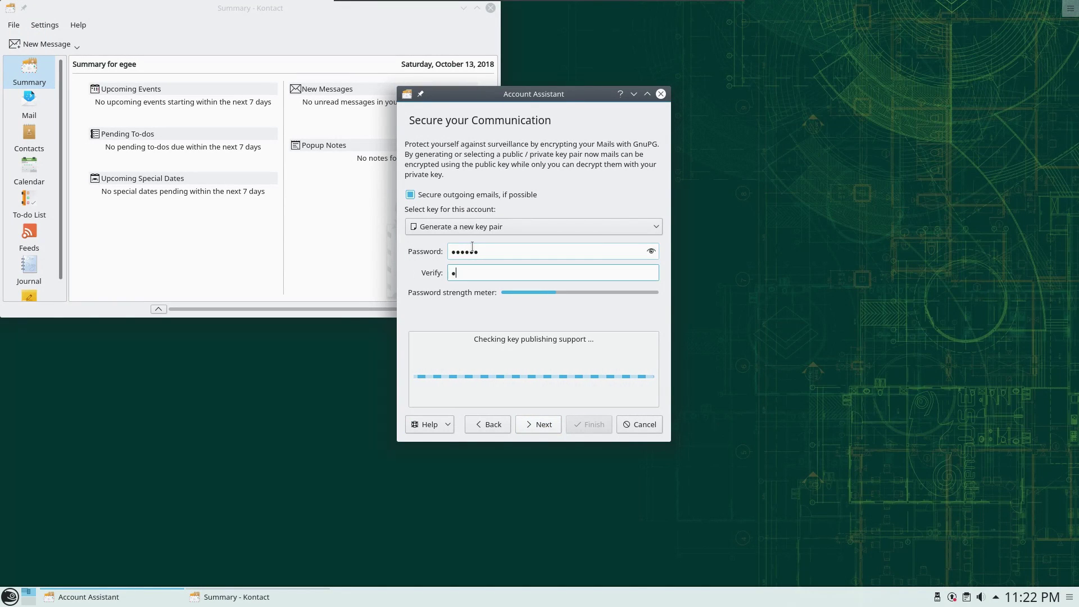
{"action": "key", "text": "Tab"}
{"action": "key", "text": "Tab"}
{"action": "key", "text": "Return"}
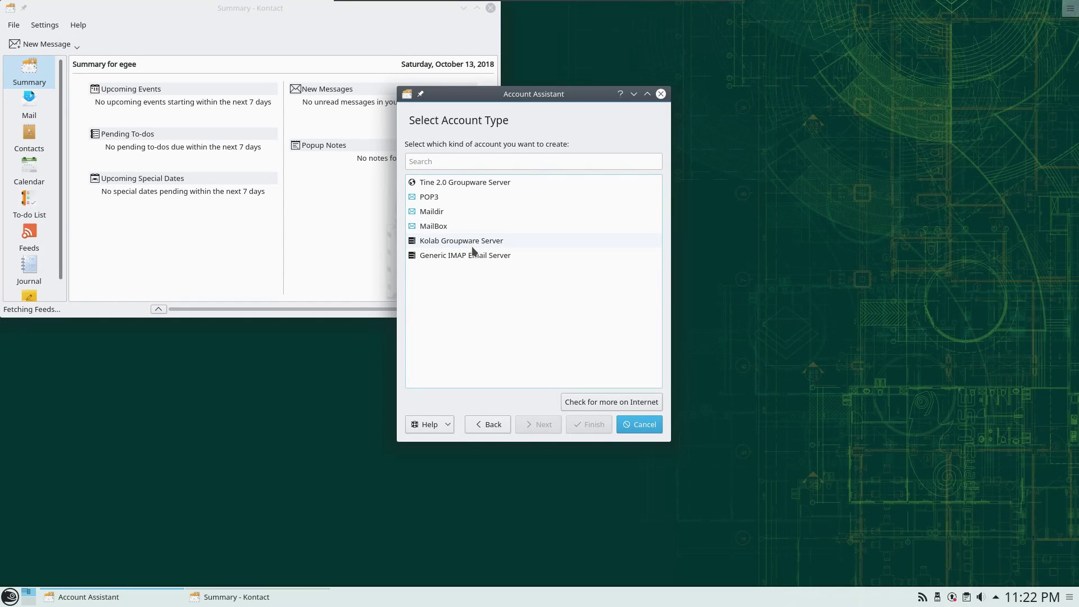
- Choose Generic IMAP Email Server with incoming imap.gmail.com and outgoing smtp.gmail.com
{"action": "left_click", "coordinate": [442, 255]}
{"action": "left_click", "coordinate": [535, 425]}
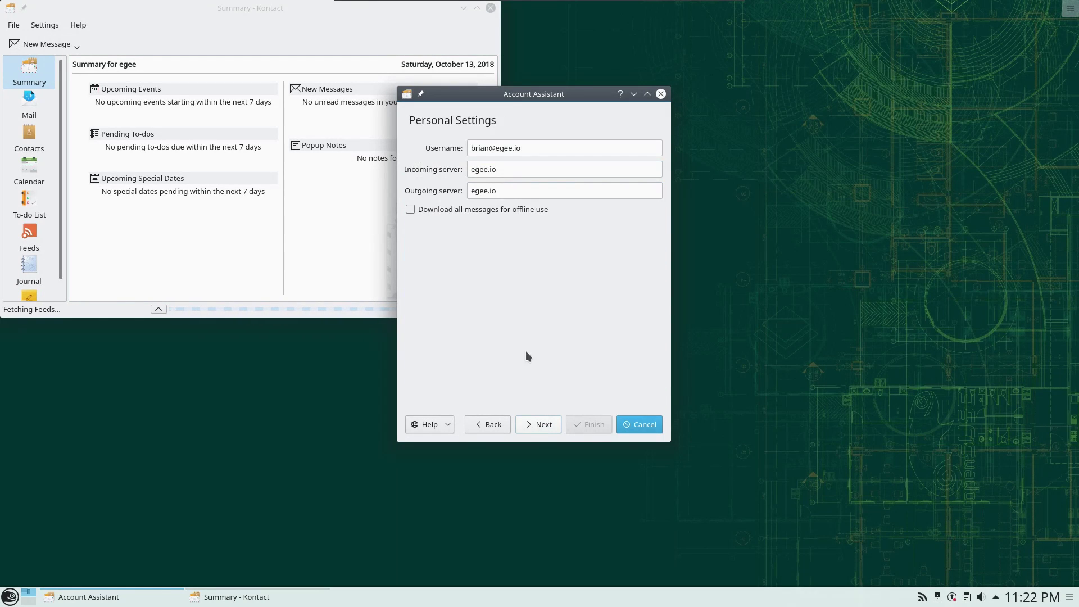
{"action": "left_click_drag", "start_coordinate": [517, 172], "coordinate": [446, 162]}
{"action": "type", "text": "imap.gmail.com"}
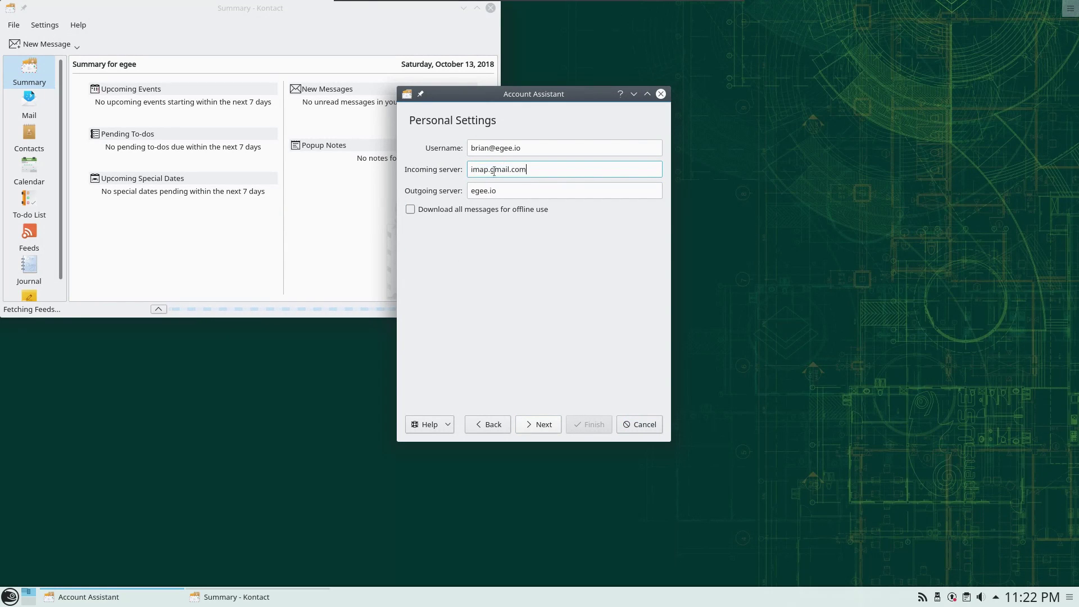
{"action": "triple_click", "coordinate": [574, 191]}
{"action": "type", "text": "smtp.gmail.com"}
{"action": "left_click", "coordinate": [542, 426]}
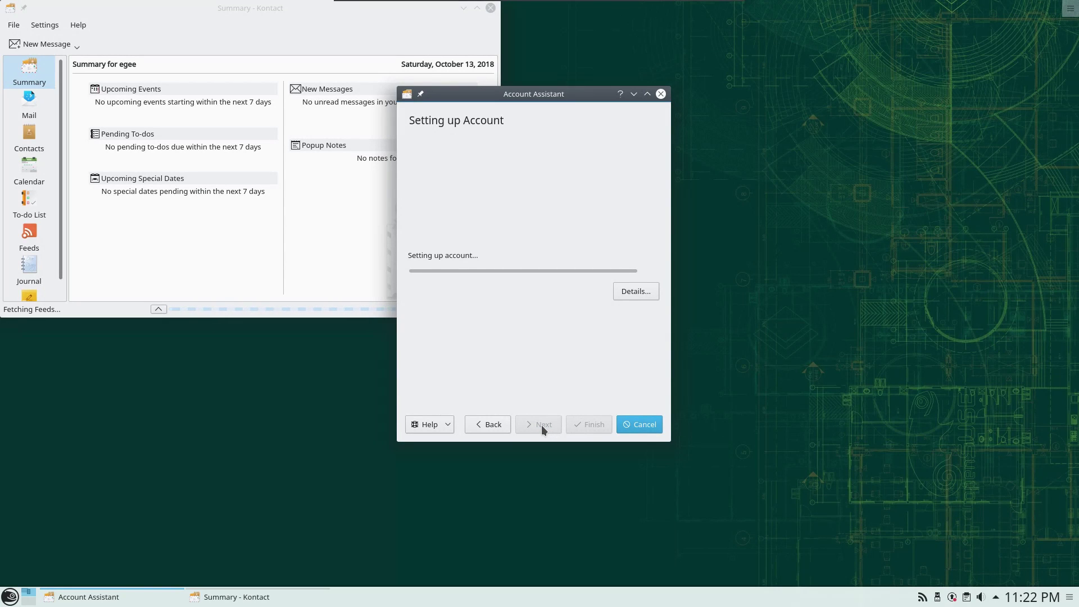
{"action": "left_click", "coordinate": [643, 293]}
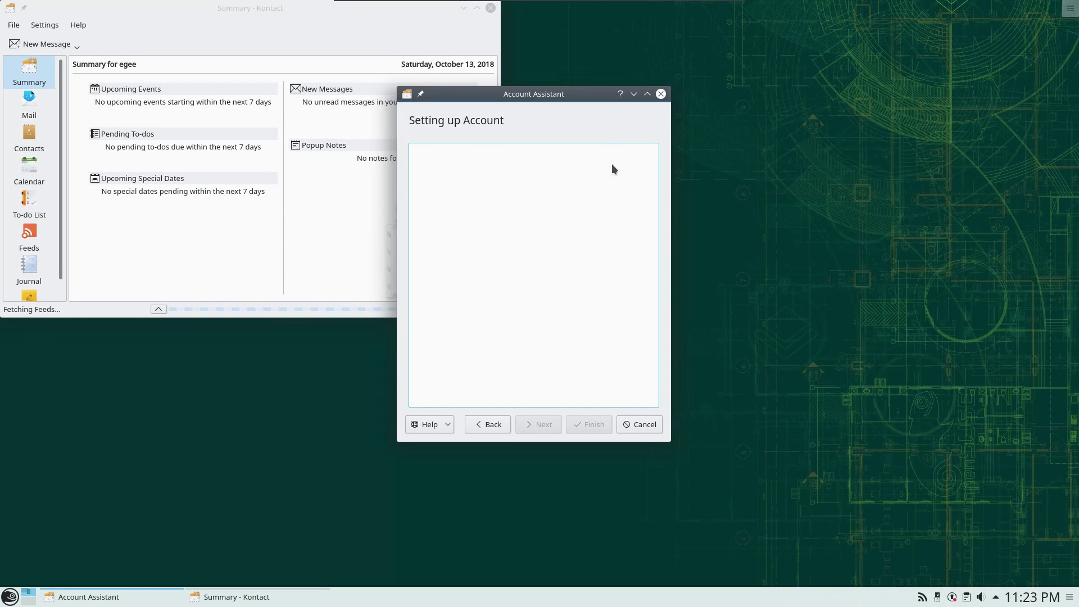
- Maximize Kontact and change the Test event's end time to 11:45 PM, then apply
{"action": "left_click_drag", "start_coordinate": [300, 9], "coordinate": [581, 113]}
{"action": "double_click", "coordinate": [582, 113]}
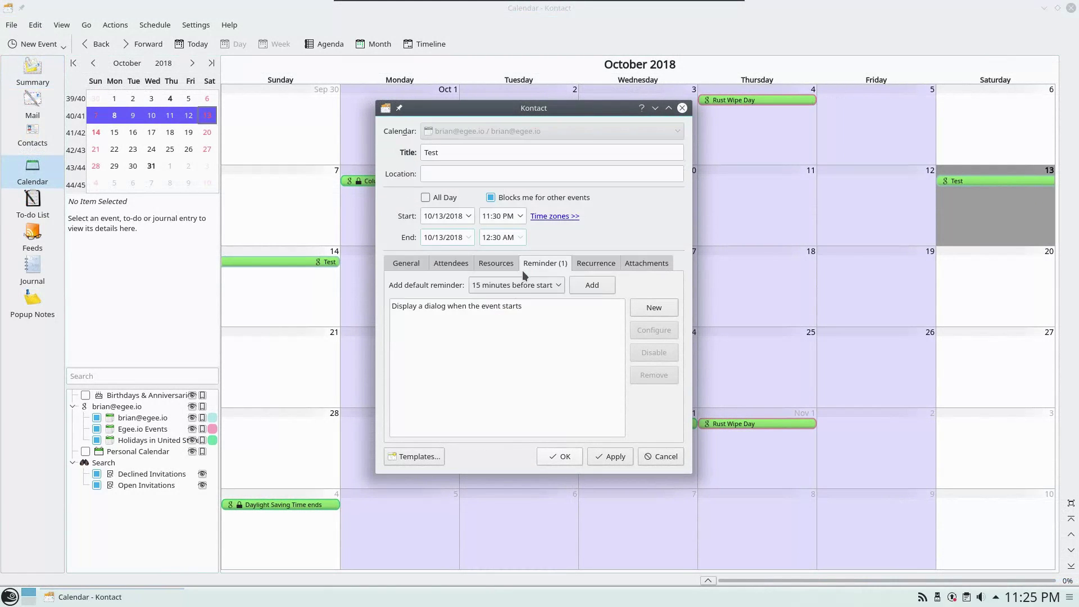
{"action": "left_click", "coordinate": [520, 238]}
{"action": "scroll", "coordinate": [506, 366], "scroll_direction": "down", "scroll_amount": 15}
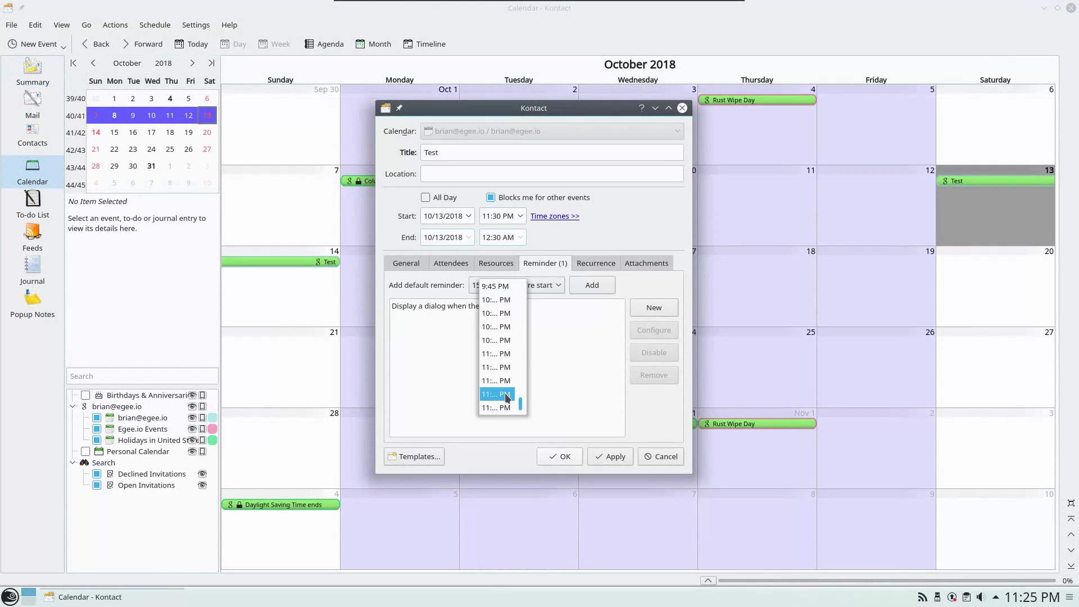
{"action": "left_click", "coordinate": [507, 395]}
{"action": "left_click", "coordinate": [608, 456]}
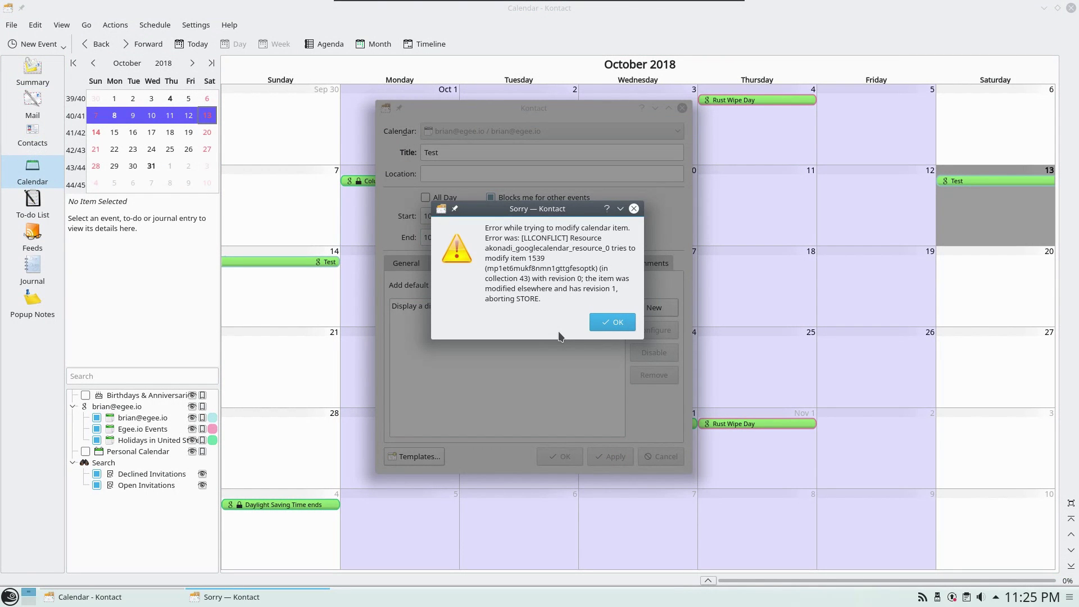
- Acknowledge the repeated save errors and discard the event changes
{"action": "left_click", "coordinate": [595, 323]}
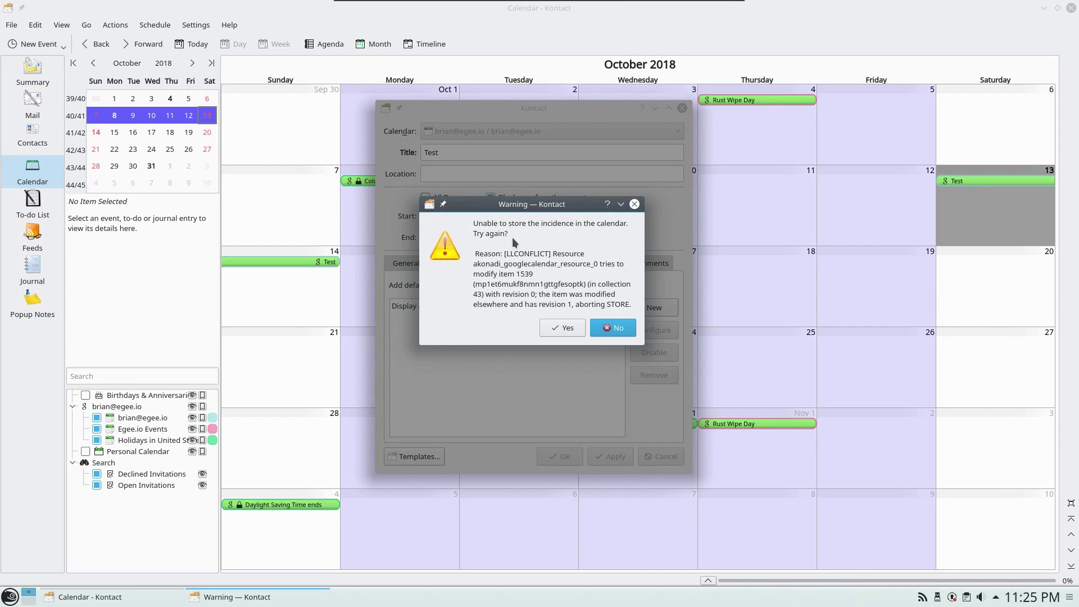
{"action": "left_click", "coordinate": [564, 329]}
{"action": "left_click", "coordinate": [595, 323]}
{"action": "left_click", "coordinate": [614, 328]}
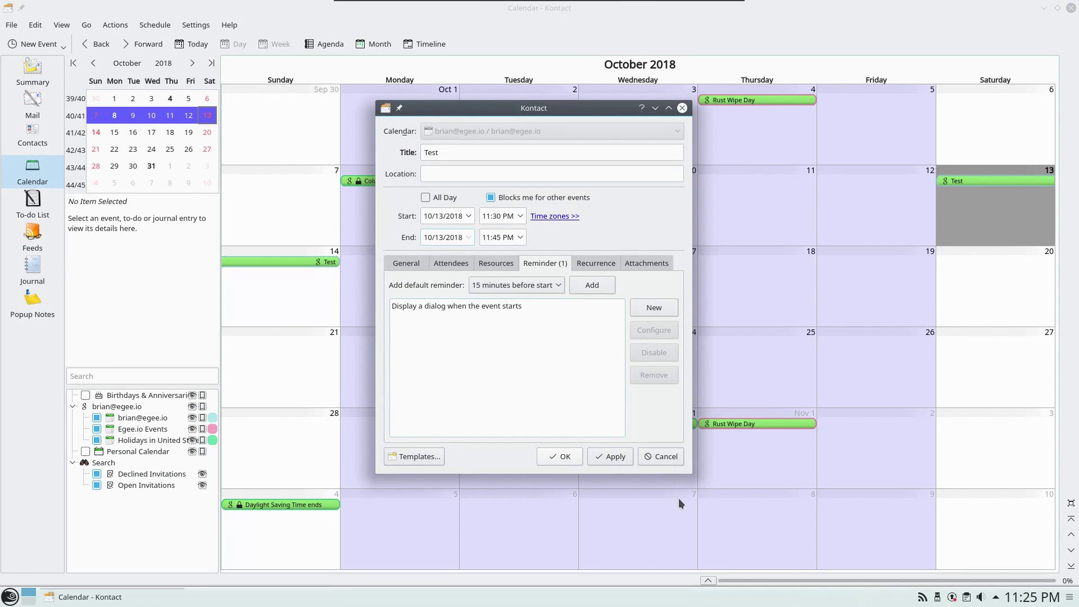
{"action": "left_click", "coordinate": [661, 456]}
{"action": "left_click", "coordinate": [537, 300]}
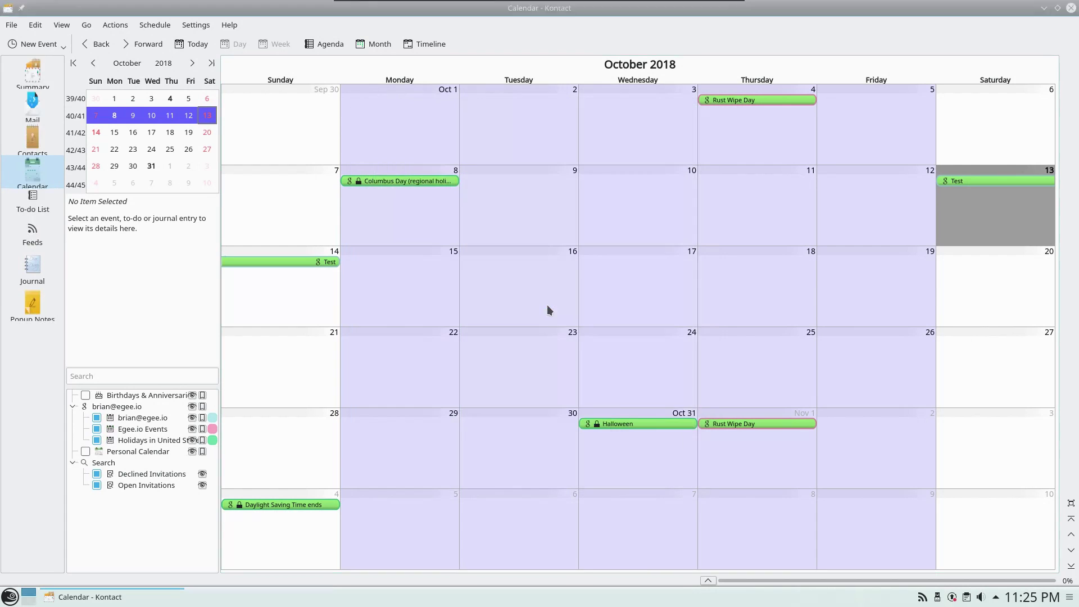
- Reopen the Test event, review its display-a-dialog reminder, and close the editor
{"action": "double_click", "coordinate": [992, 180]}
{"action": "left_click", "coordinate": [599, 250]}
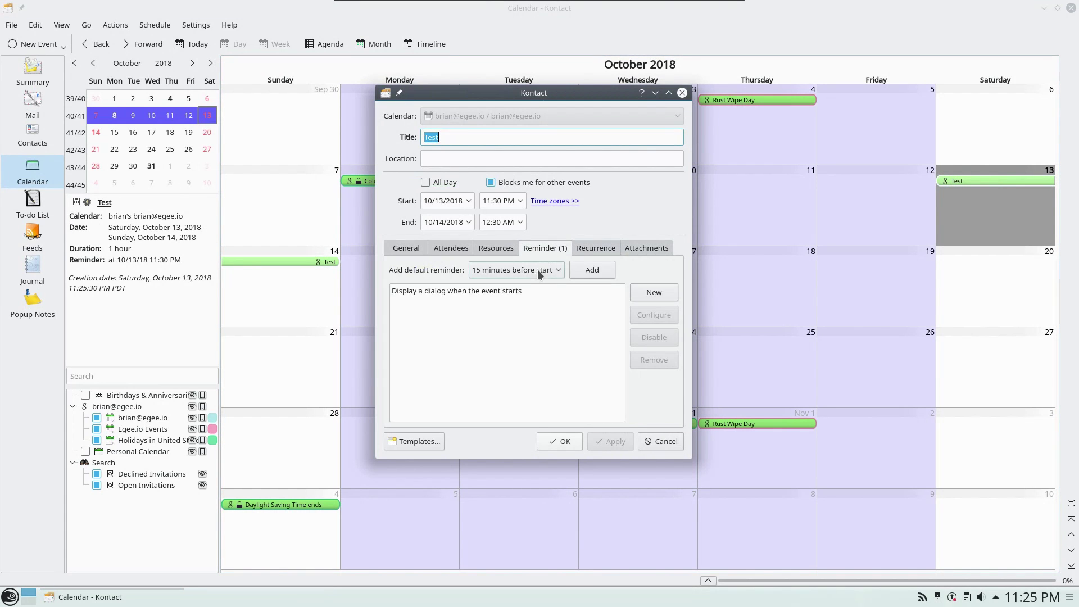
{"action": "left_click", "coordinate": [520, 291]}
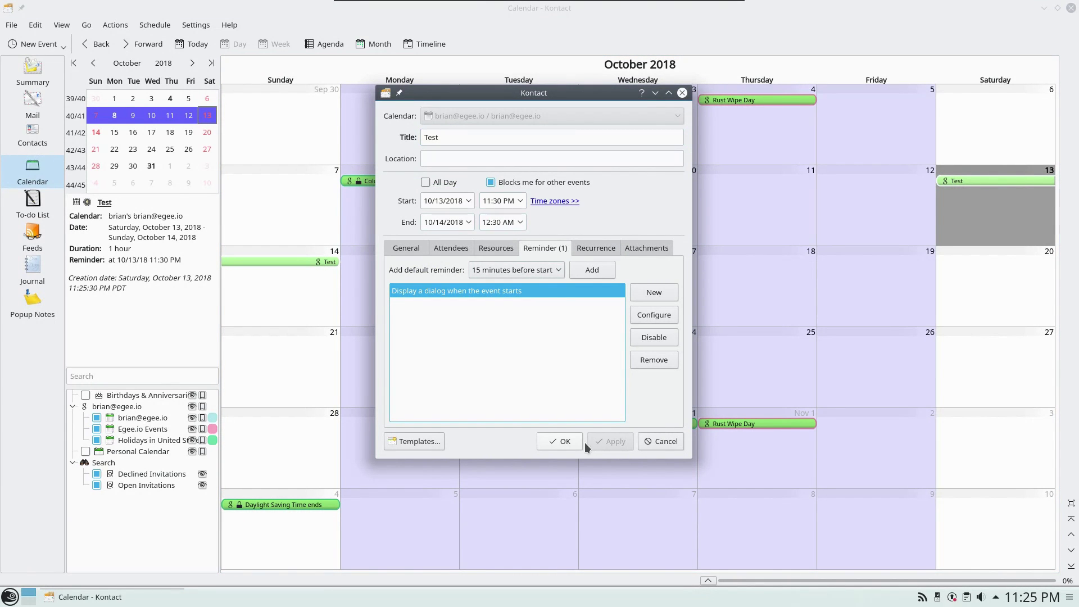
{"action": "left_click", "coordinate": [565, 441]}
{"action": "left_click", "coordinate": [1048, 597]}
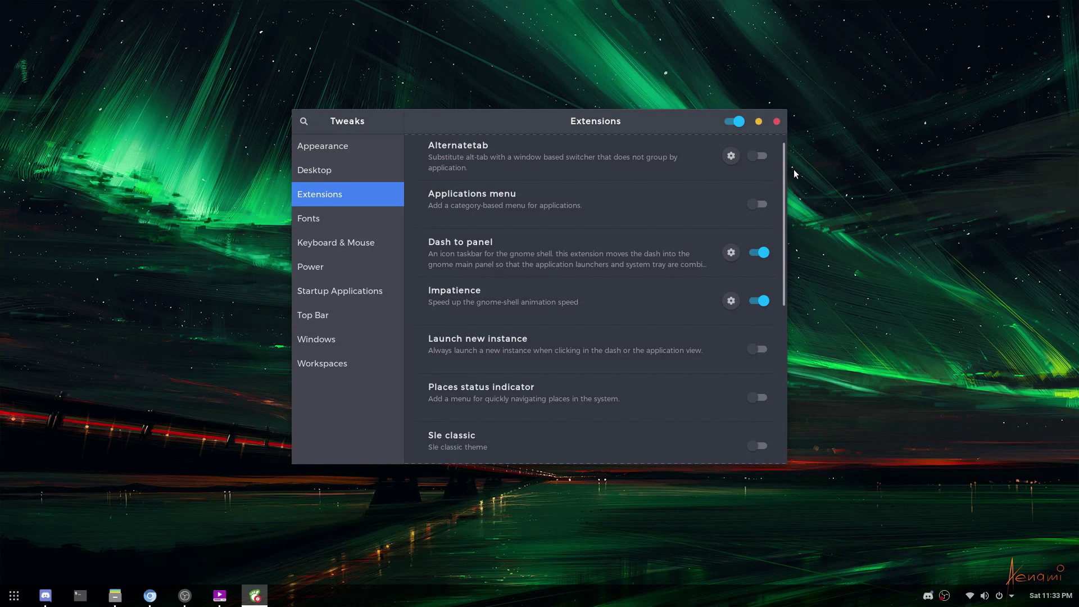
- Open Dash to panel settings, keeping Squares for unfocused apps and Metro for the focused app
{"action": "left_click", "coordinate": [219, 595]}
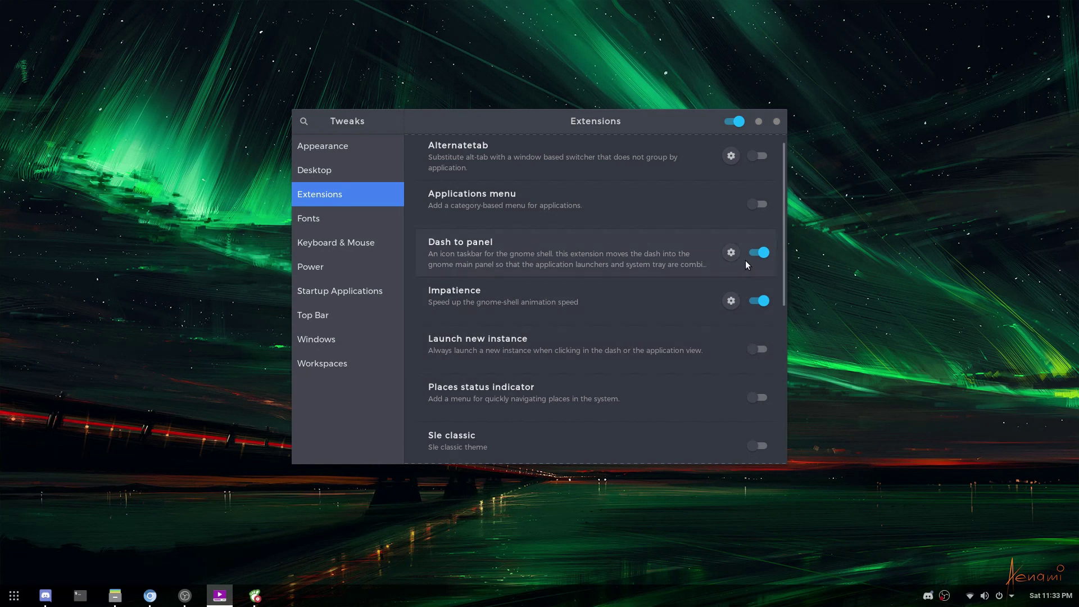
{"action": "left_click", "coordinate": [731, 253]}
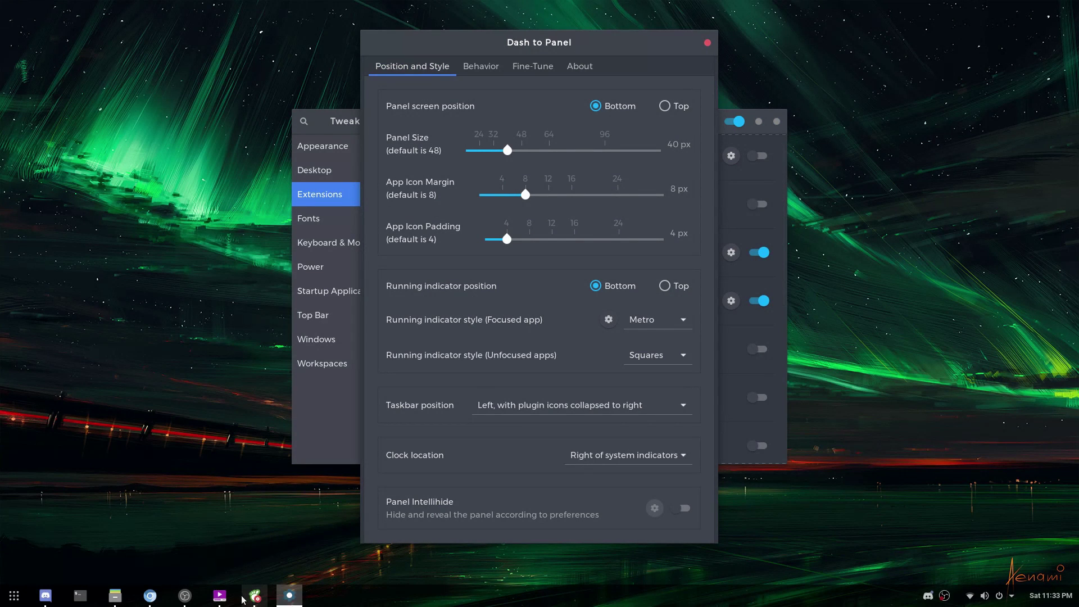
{"action": "left_click", "coordinate": [688, 356]}
{"action": "left_click", "coordinate": [688, 357]}
{"action": "left_click", "coordinate": [680, 319]}
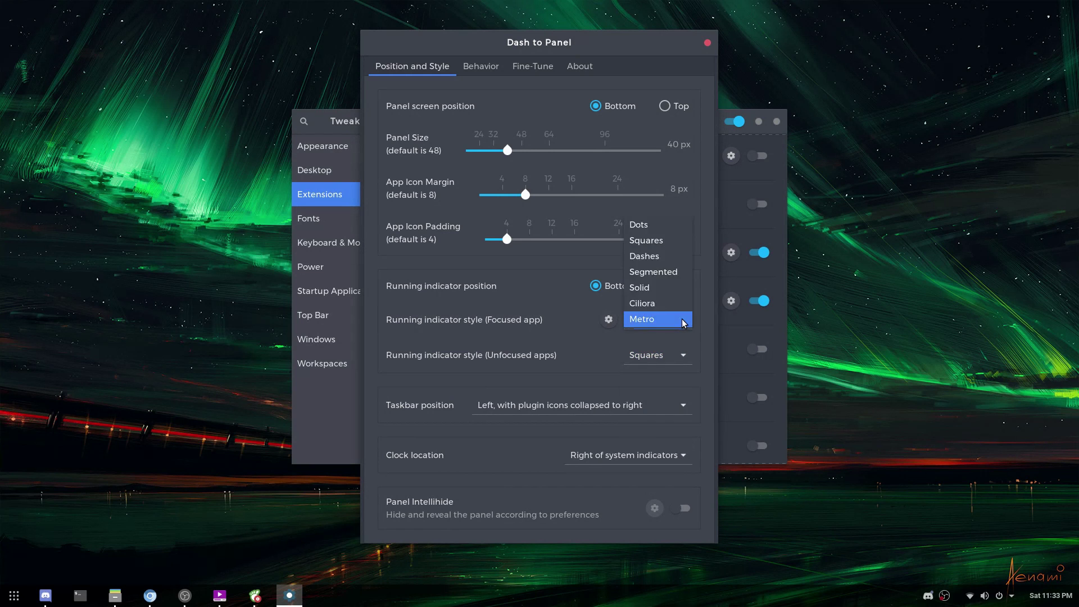
{"action": "left_click", "coordinate": [674, 319]}
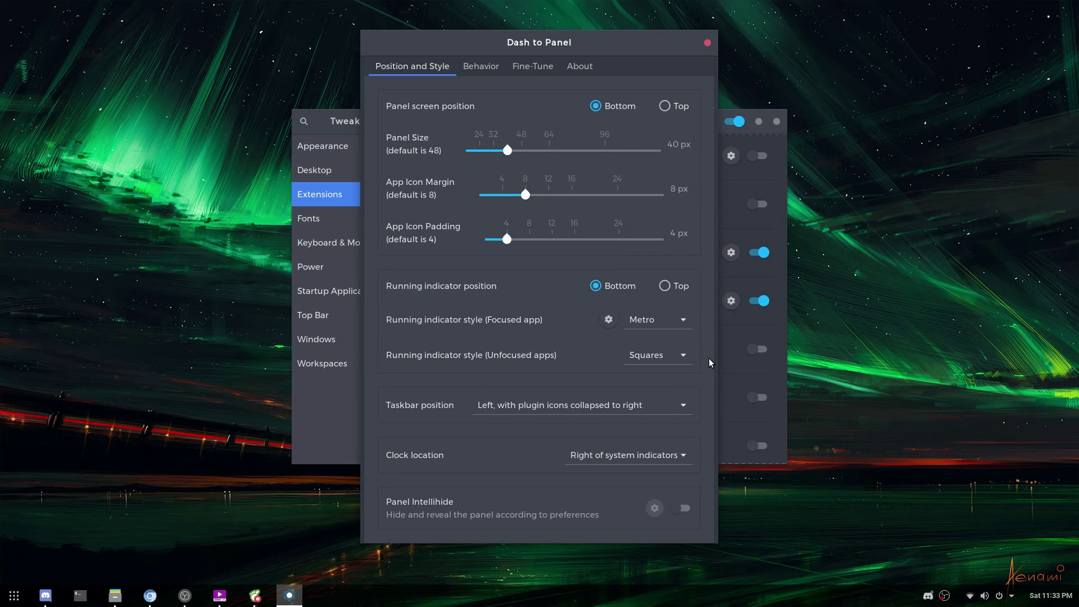
{"action": "left_click", "coordinate": [481, 66]}
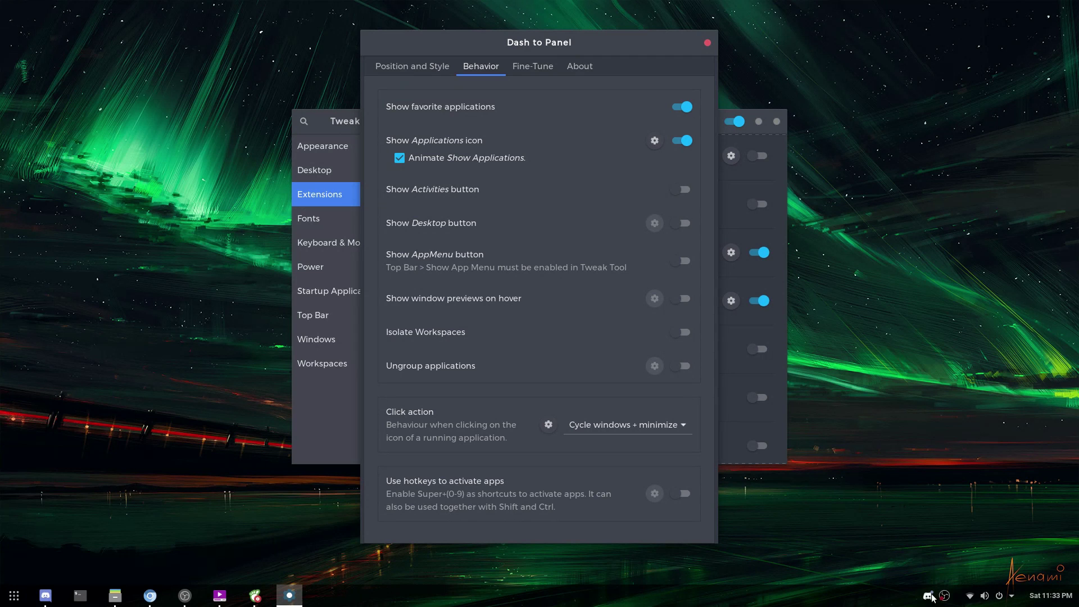
- Set Dash to Panel's screen position to Bottom, keeping running indicators at Bottom
{"action": "left_click", "coordinate": [417, 64]}
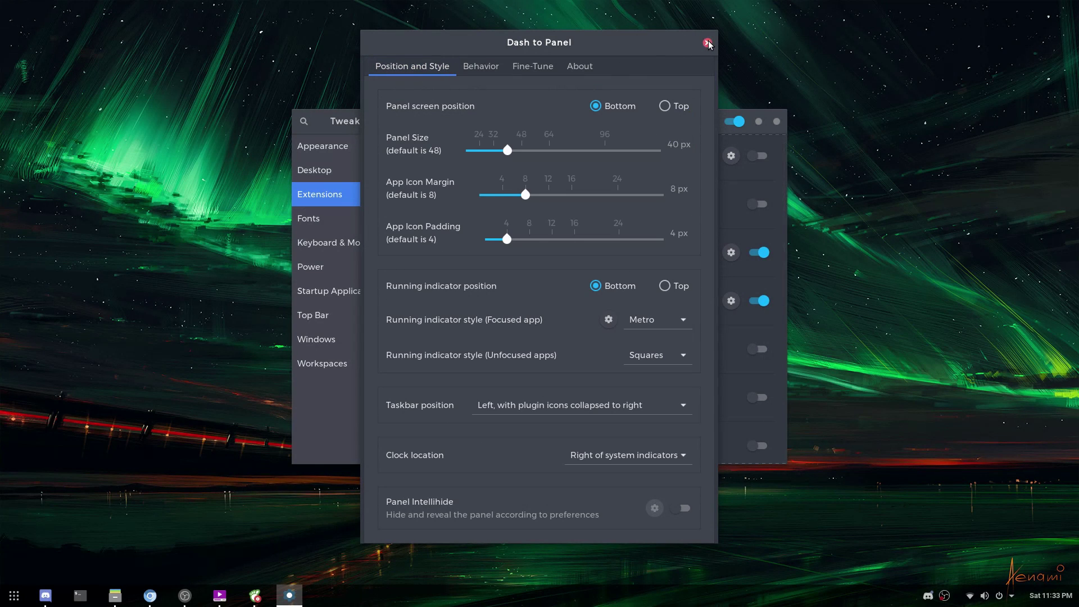
{"action": "left_click", "coordinate": [663, 105]}
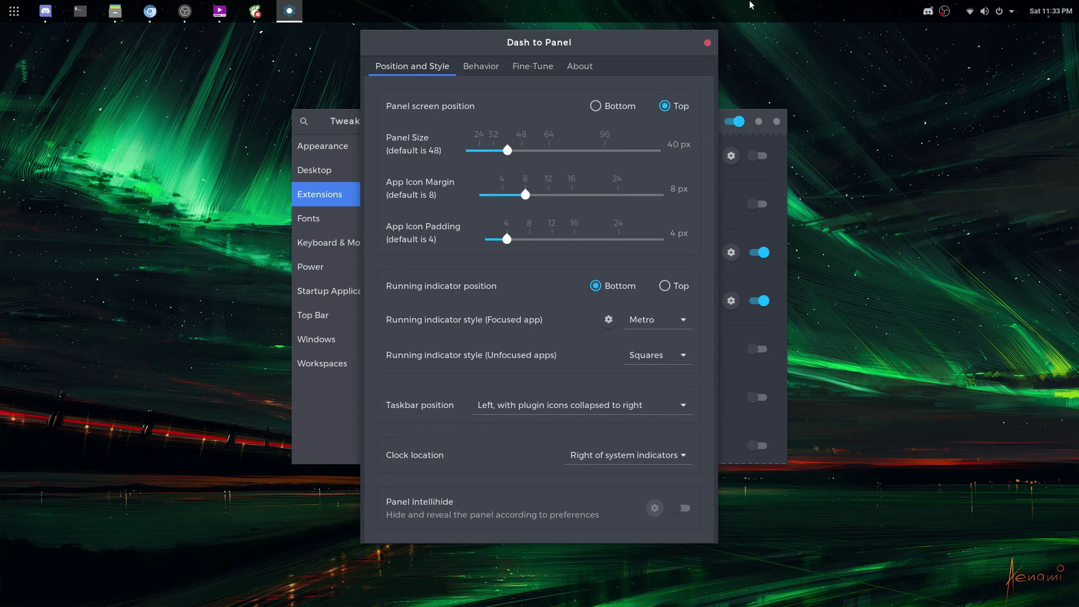
{"action": "left_click", "coordinate": [606, 110]}
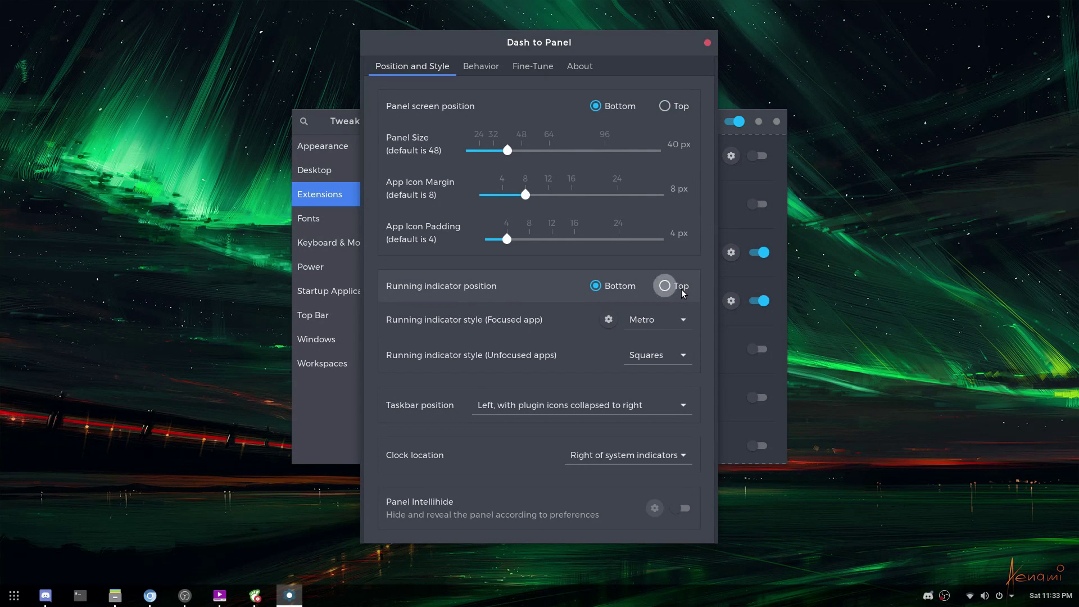
{"action": "left_click", "coordinate": [665, 286]}
{"action": "left_click", "coordinate": [619, 286]}
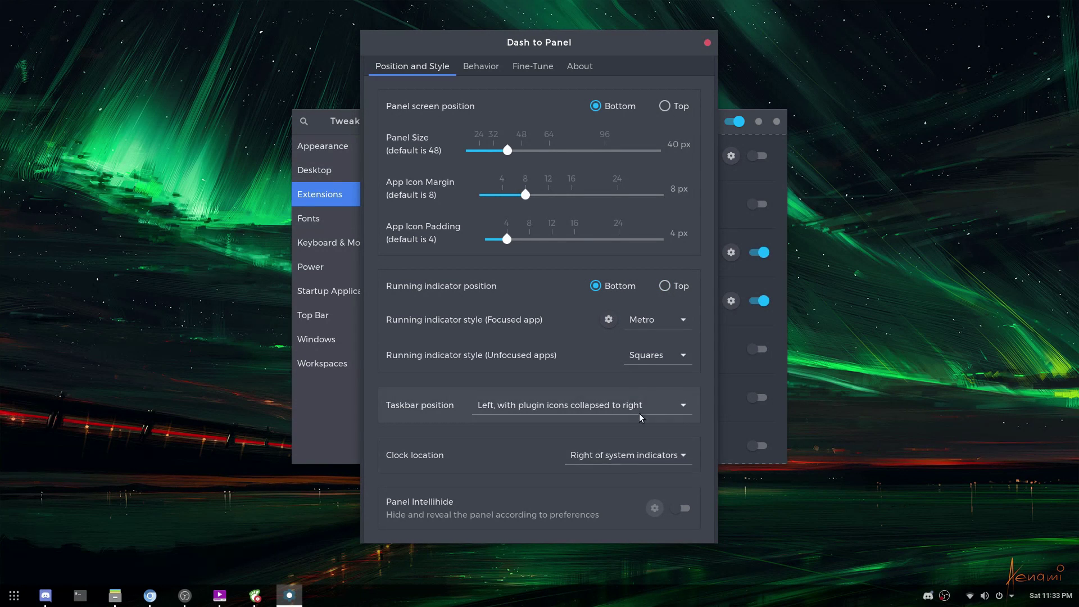
{"action": "left_click", "coordinate": [16, 595]}
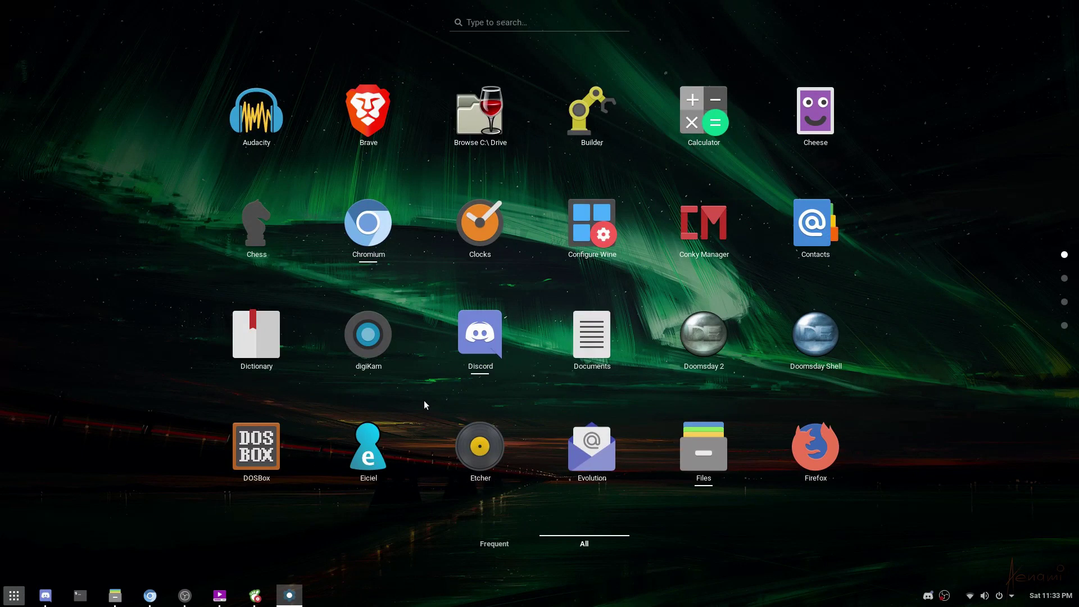
{"action": "scroll", "coordinate": [424, 400], "scroll_direction": "down", "scroll_amount": 3}
{"action": "scroll", "coordinate": [424, 400], "scroll_direction": "up", "scroll_amount": 3}
{"action": "left_click", "coordinate": [12, 601]}
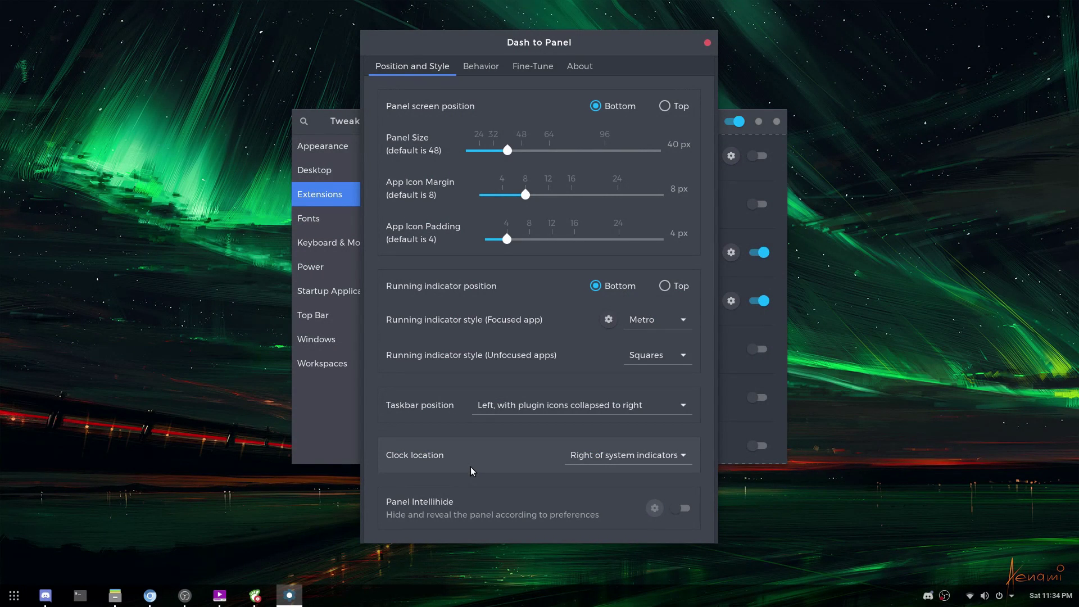
{"action": "key", "text": "super"}
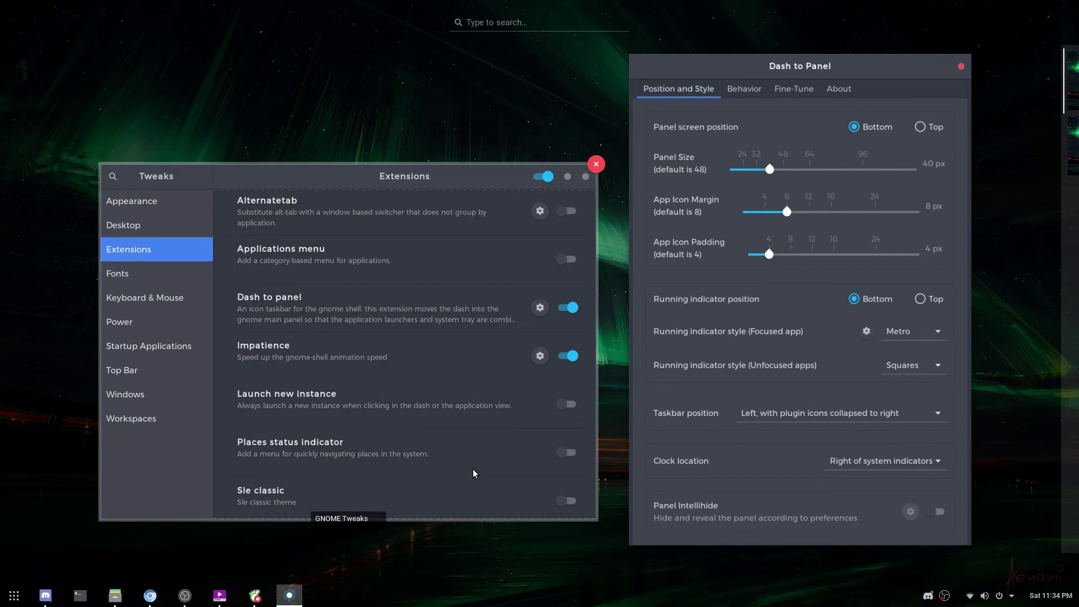
{"action": "key", "text": "super"}
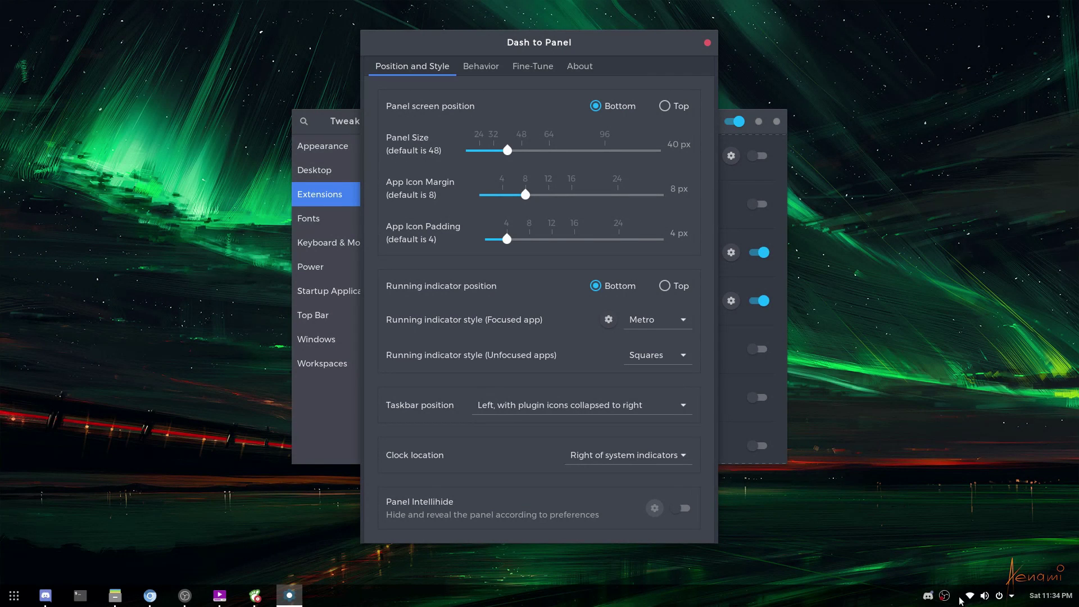
- Close Dash to Panel settings, then open and close the Topicons plus settings
{"action": "left_click", "coordinate": [707, 43]}
{"action": "scroll", "coordinate": [685, 270], "scroll_direction": "down", "scroll_amount": 3}
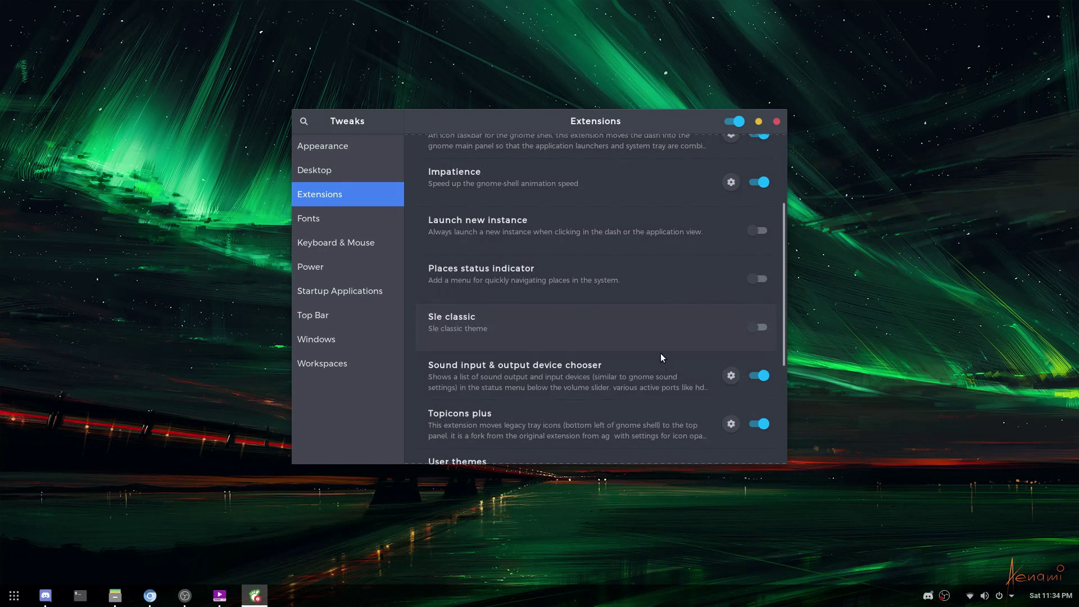
{"action": "left_click", "coordinate": [730, 424]}
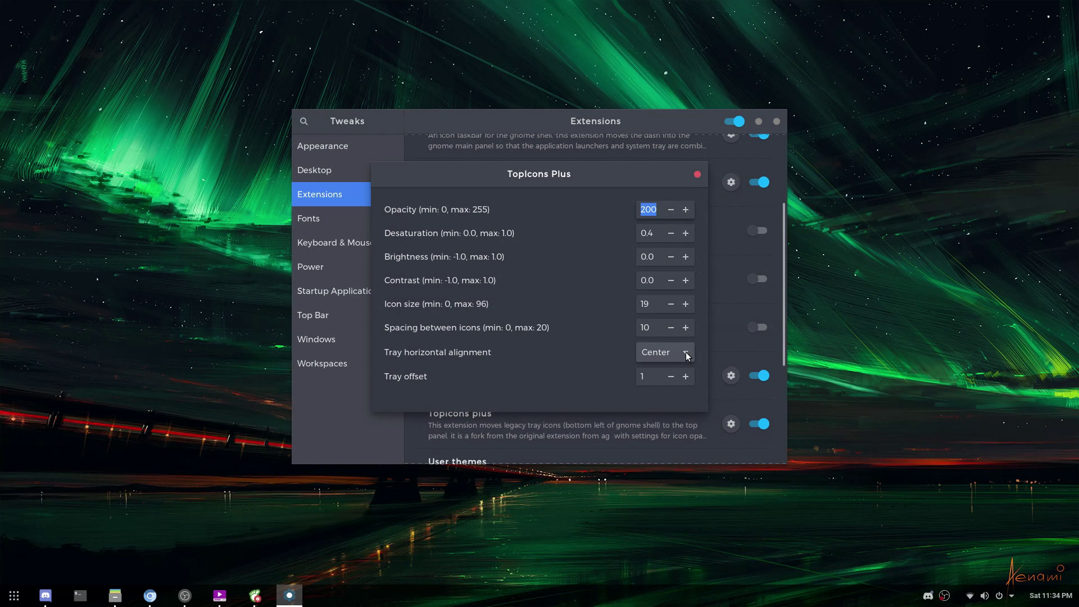
{"action": "left_click", "coordinate": [697, 174]}
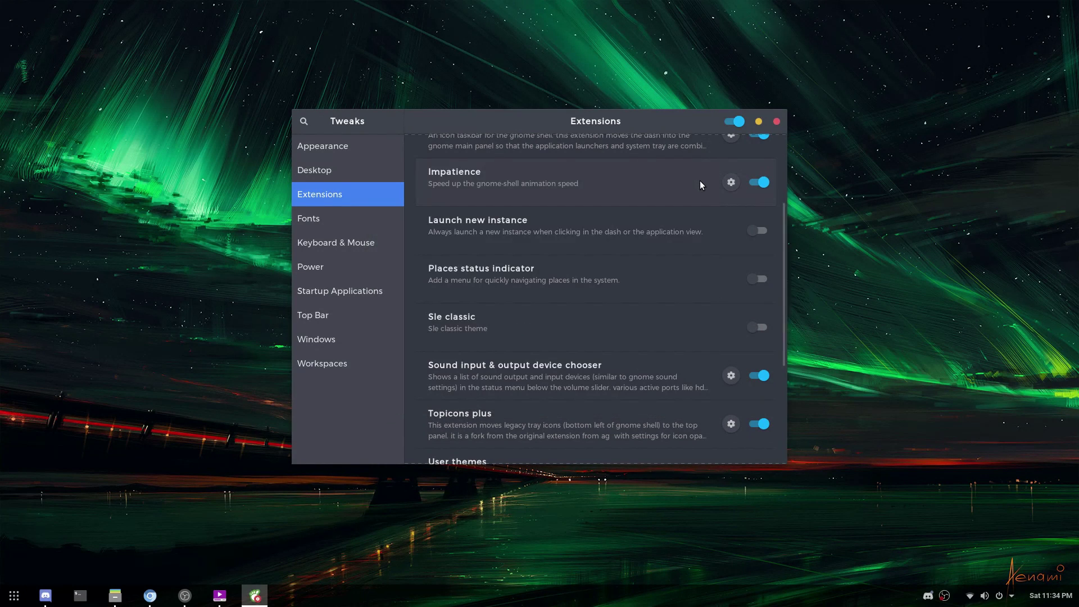
{"action": "scroll", "coordinate": [680, 407], "scroll_direction": "up", "scroll_amount": 3}
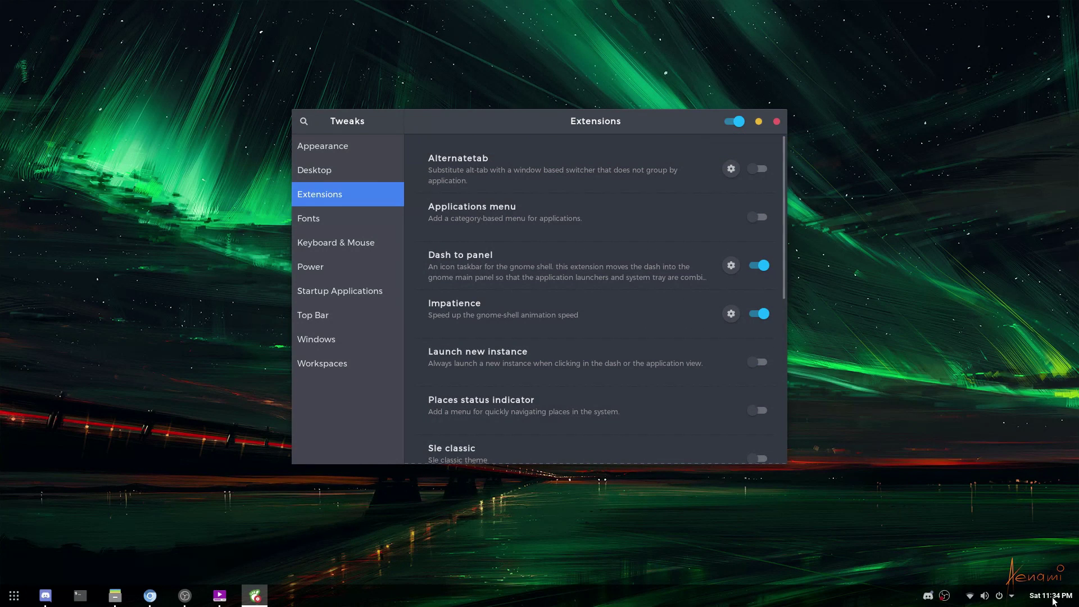
- Open the calendar and notifications panel and the system status menu
{"action": "left_click", "coordinate": [1043, 597]}
{"action": "left_click", "coordinate": [998, 597]}
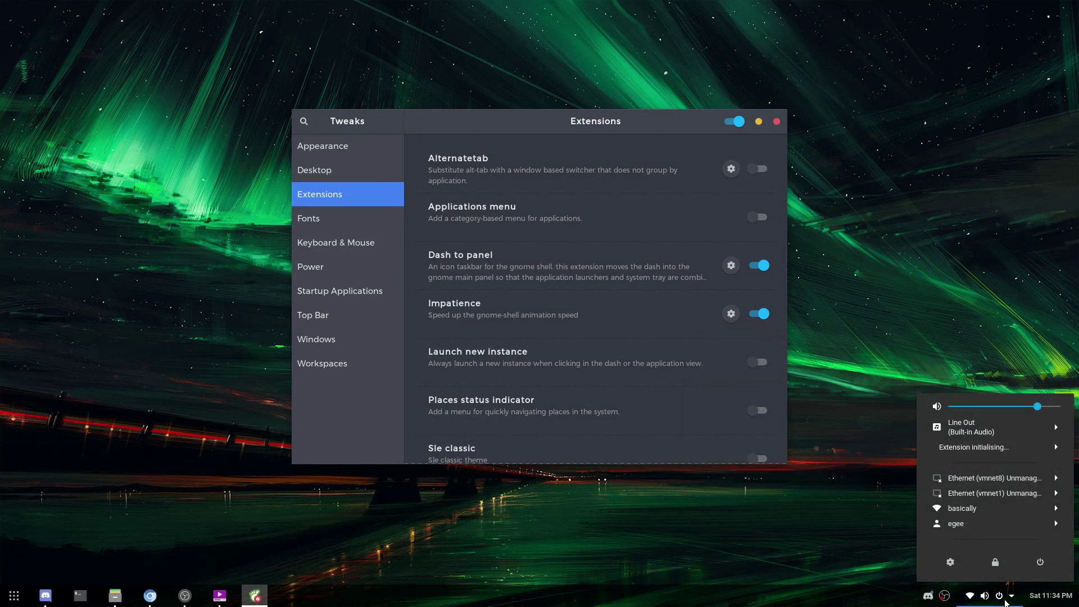
{"action": "mouse_move", "coordinate": [1047, 603]}
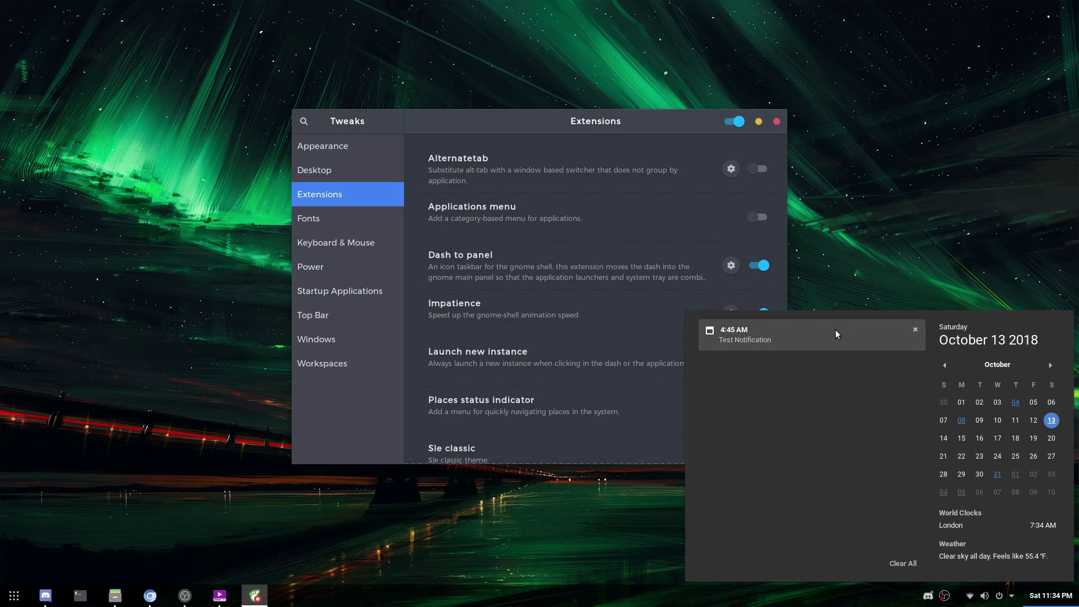
- Dismiss the Test Notification, then check October 22, 31 and finally Saturday October 20
{"action": "left_click", "coordinate": [915, 329]}
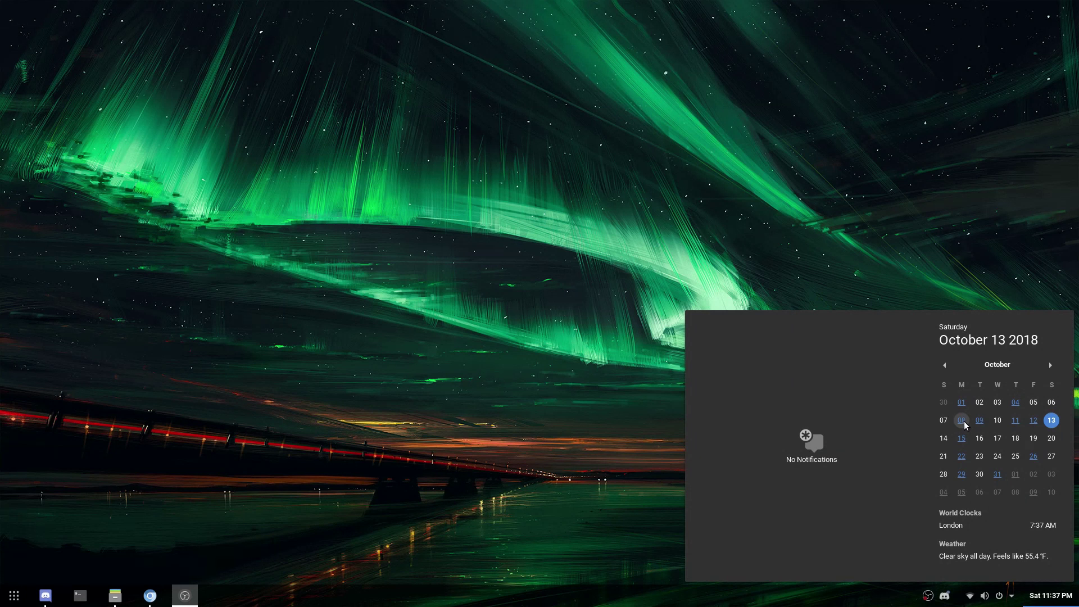
{"action": "left_click", "coordinate": [962, 456]}
{"action": "left_click", "coordinate": [997, 475]}
{"action": "left_click", "coordinate": [1053, 442]}
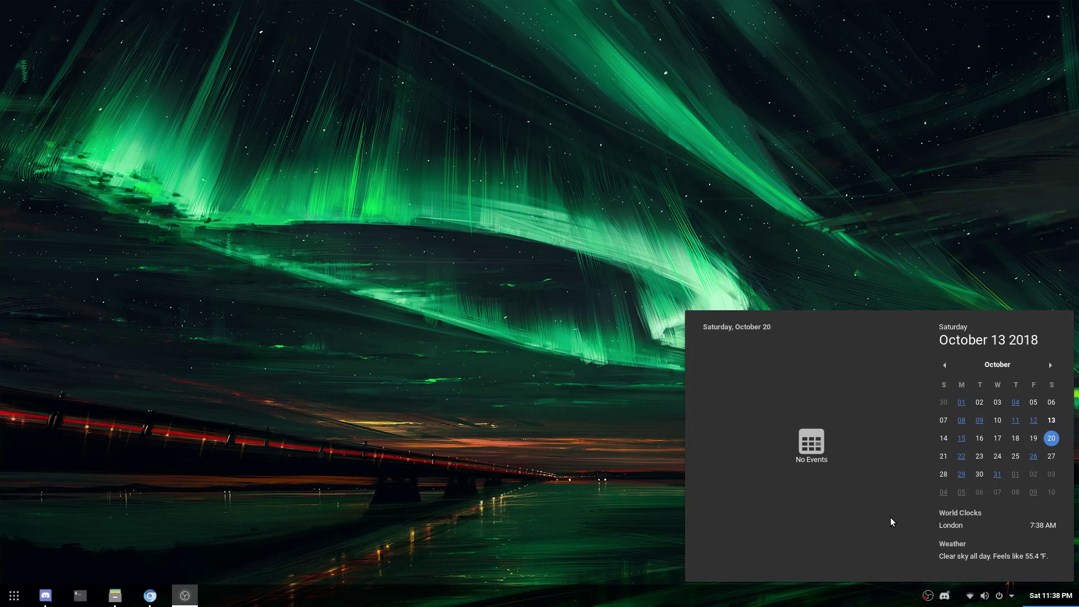
- Open World Clocks, center the Clocks window, and view London's details before returning
{"action": "left_click", "coordinate": [966, 524]}
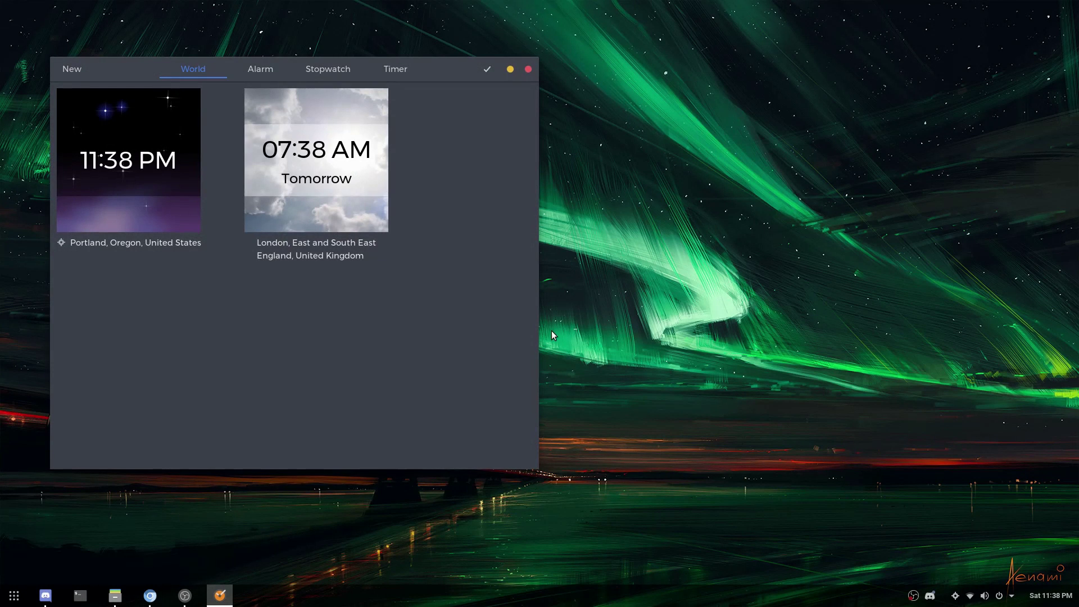
{"action": "left_click_drag", "start_coordinate": [441, 72], "coordinate": [694, 95]}
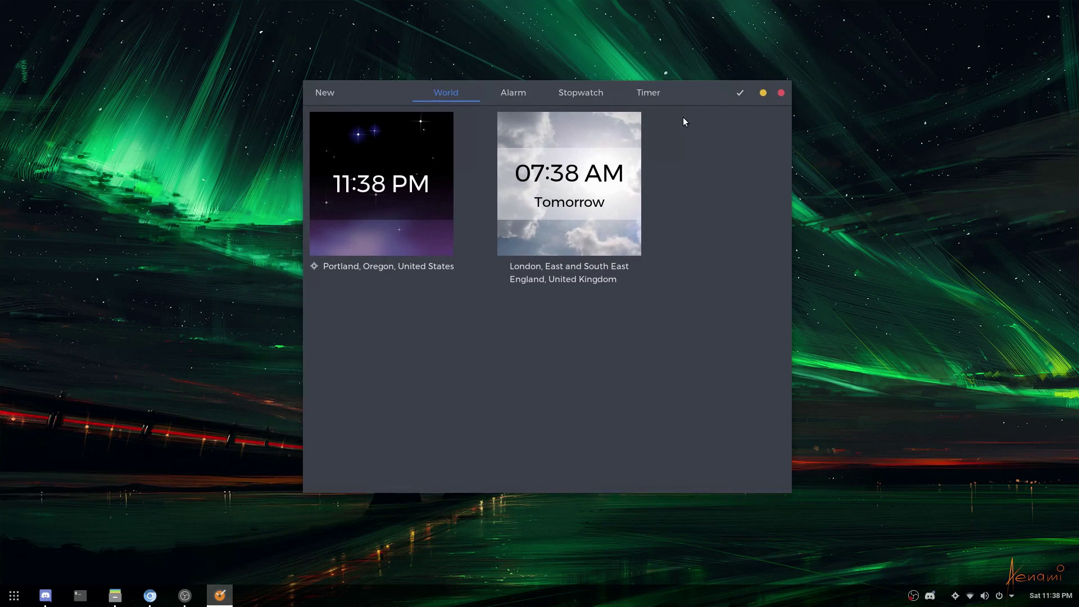
{"action": "left_click", "coordinate": [593, 183]}
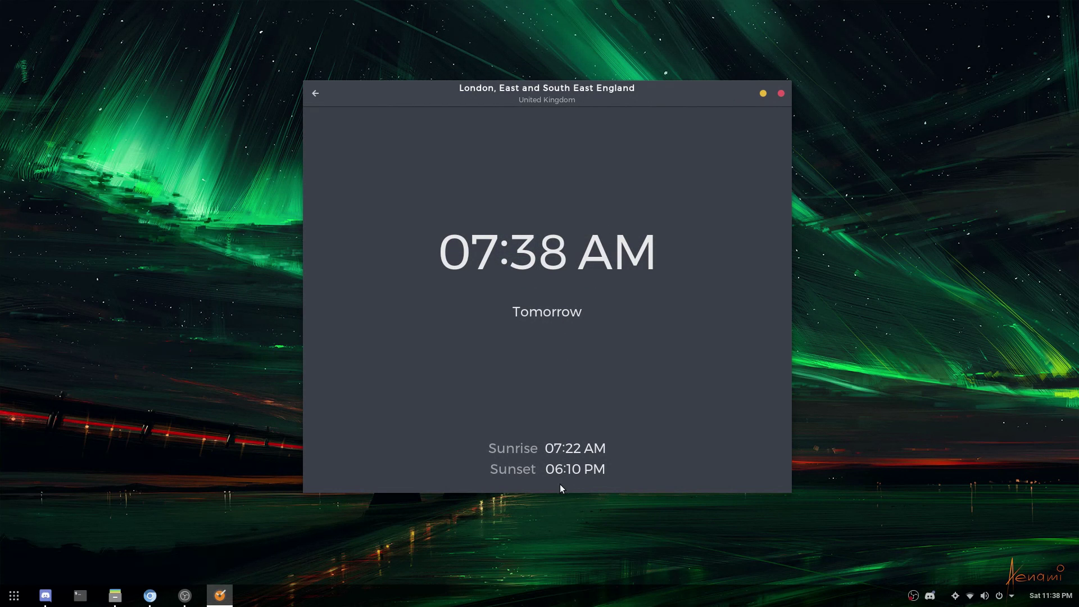
{"action": "left_click", "coordinate": [315, 95]}
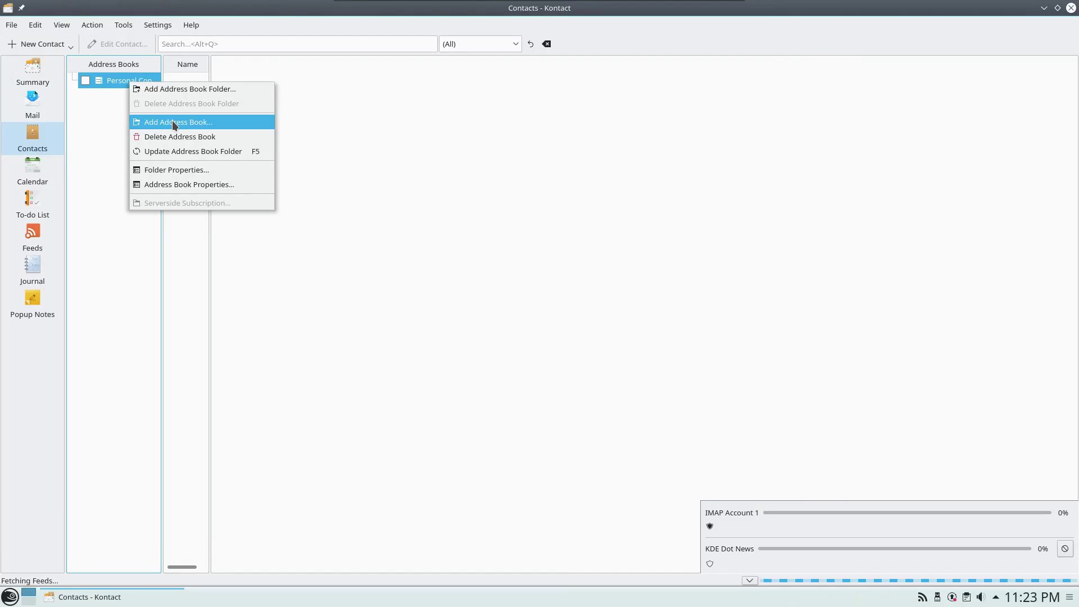
- Add a Google Contacts address book, signing in and allowing access to contacts and calendars
{"action": "left_click", "coordinate": [193, 120]}
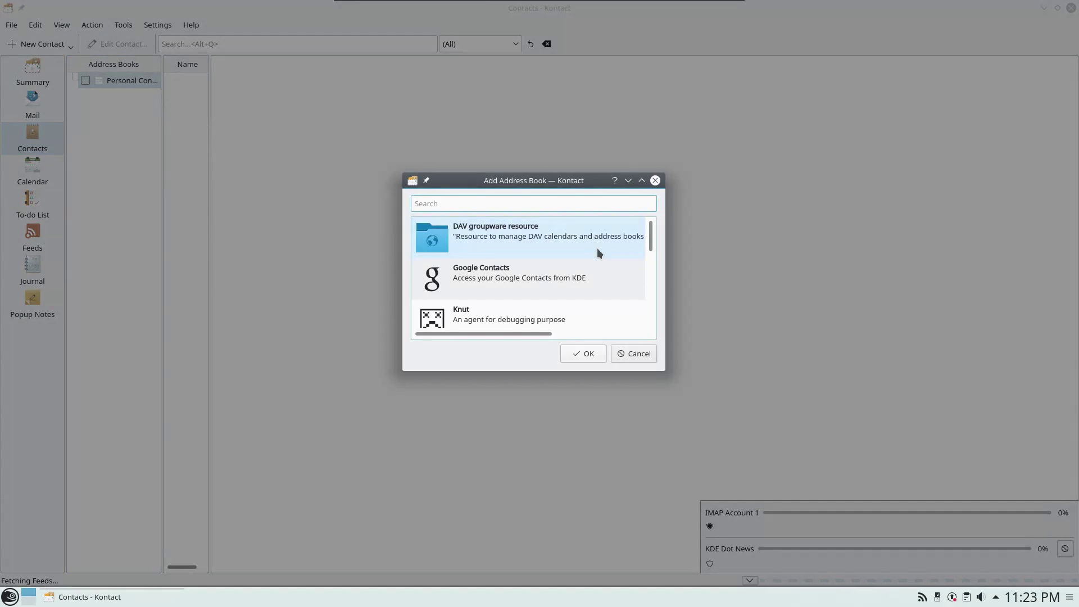
{"action": "left_click", "coordinate": [566, 275]}
{"action": "double_click", "coordinate": [567, 280]}
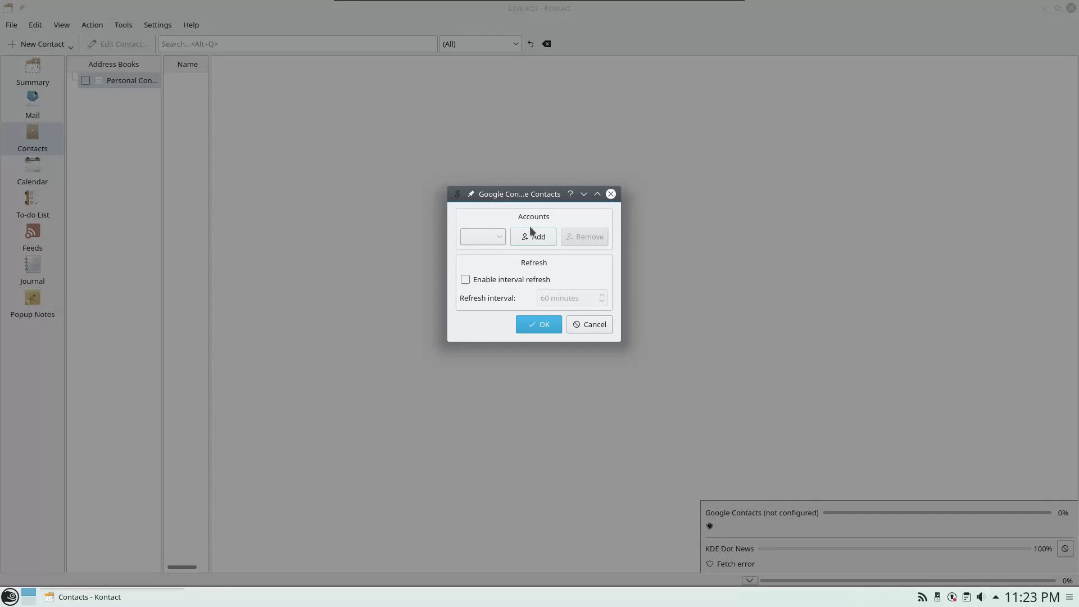
{"action": "left_click", "coordinate": [533, 237]}
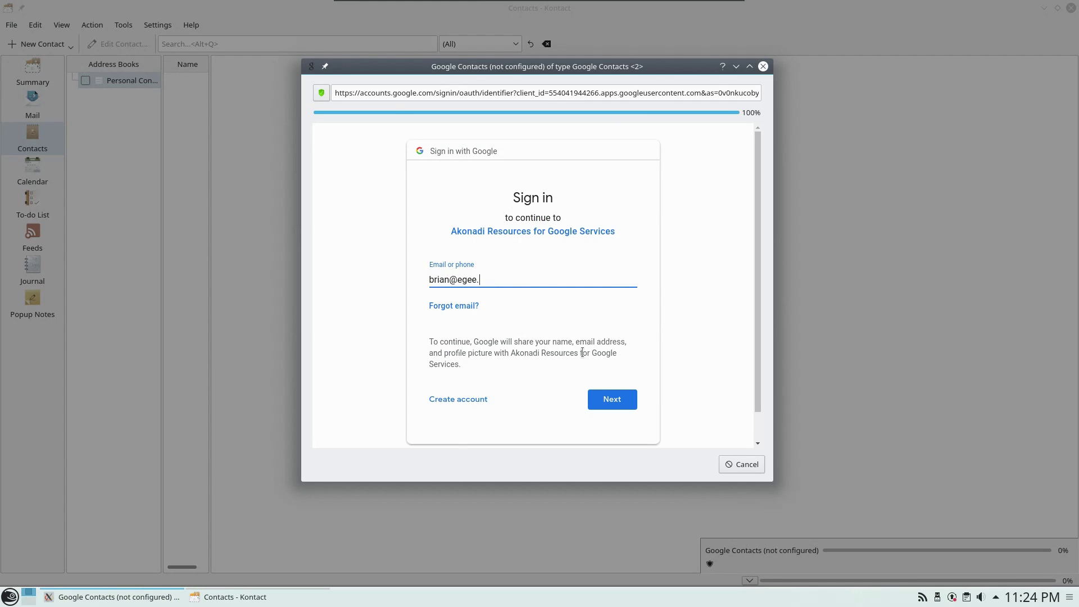
{"action": "key", "text": "Return"}
{"action": "scroll", "coordinate": [619, 369], "scroll_direction": "down", "scroll_amount": 3}
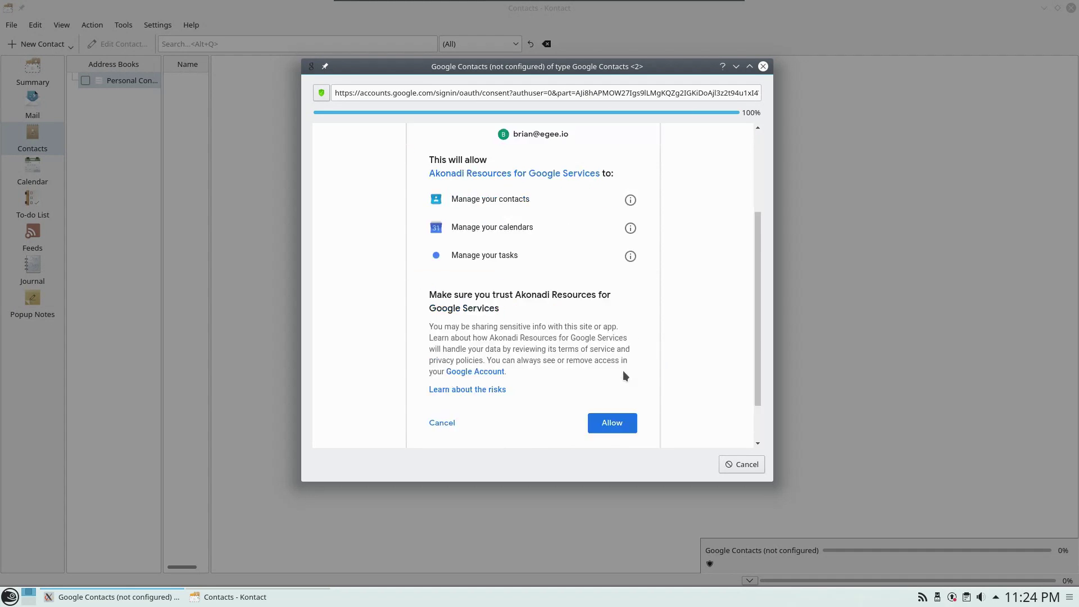
{"action": "left_click", "coordinate": [626, 375]}
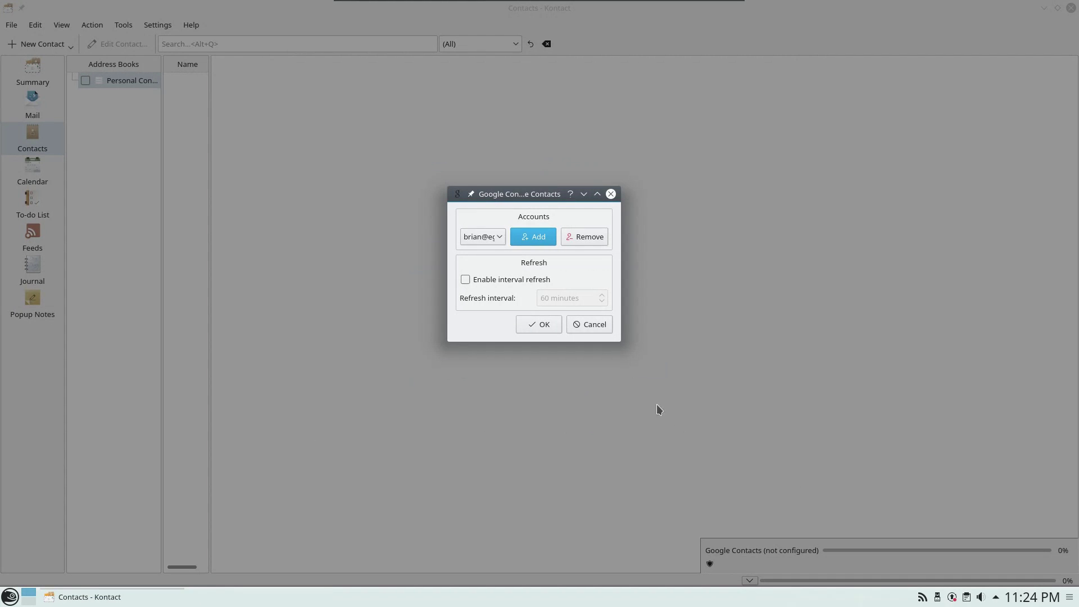
{"action": "left_click", "coordinate": [543, 324]}
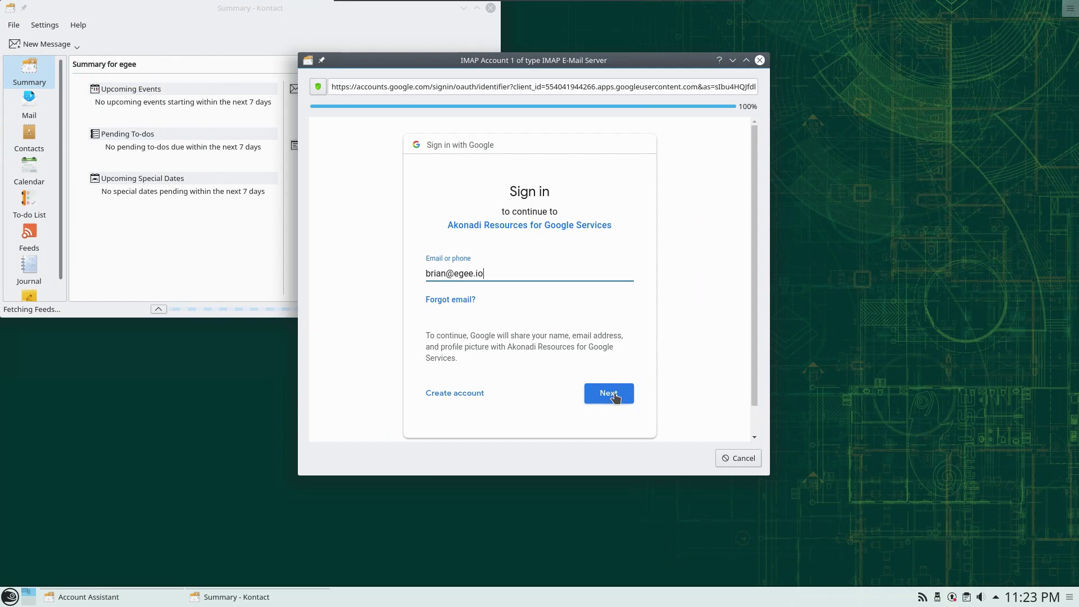
- Sign in and allow access for the Google mail account, finish setup, and maximize Kontact
{"action": "left_click", "coordinate": [612, 395]}
{"action": "scroll", "coordinate": [598, 369], "scroll_direction": "down", "scroll_amount": 3}
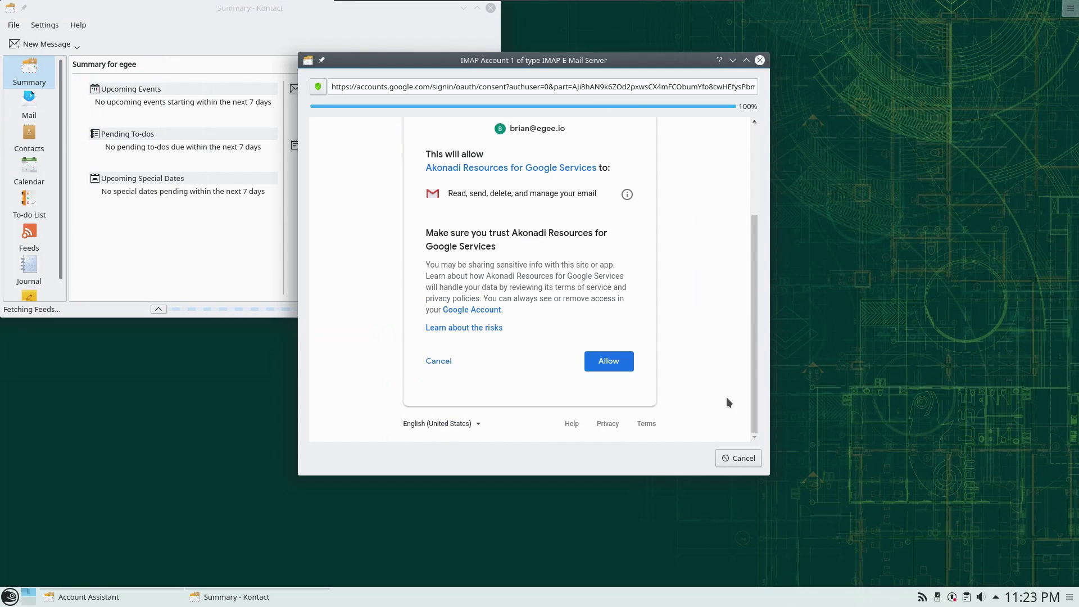
{"action": "left_click", "coordinate": [615, 364]}
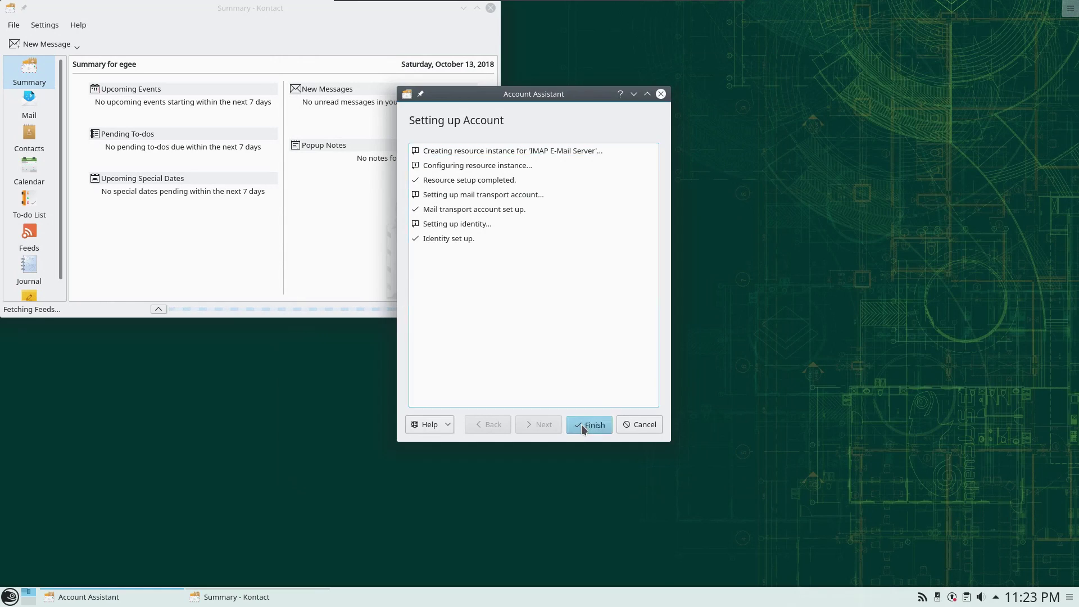
{"action": "left_click", "coordinate": [584, 424]}
{"action": "left_click", "coordinate": [158, 309]}
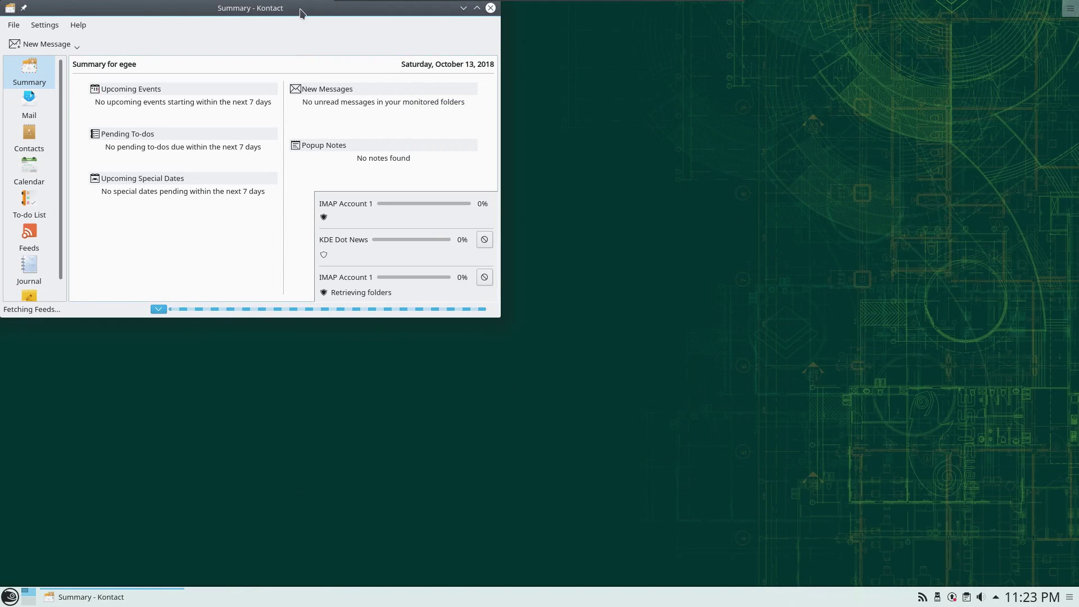
{"action": "left_click_drag", "start_coordinate": [299, 9], "coordinate": [581, 113]}
{"action": "double_click", "coordinate": [580, 113]}
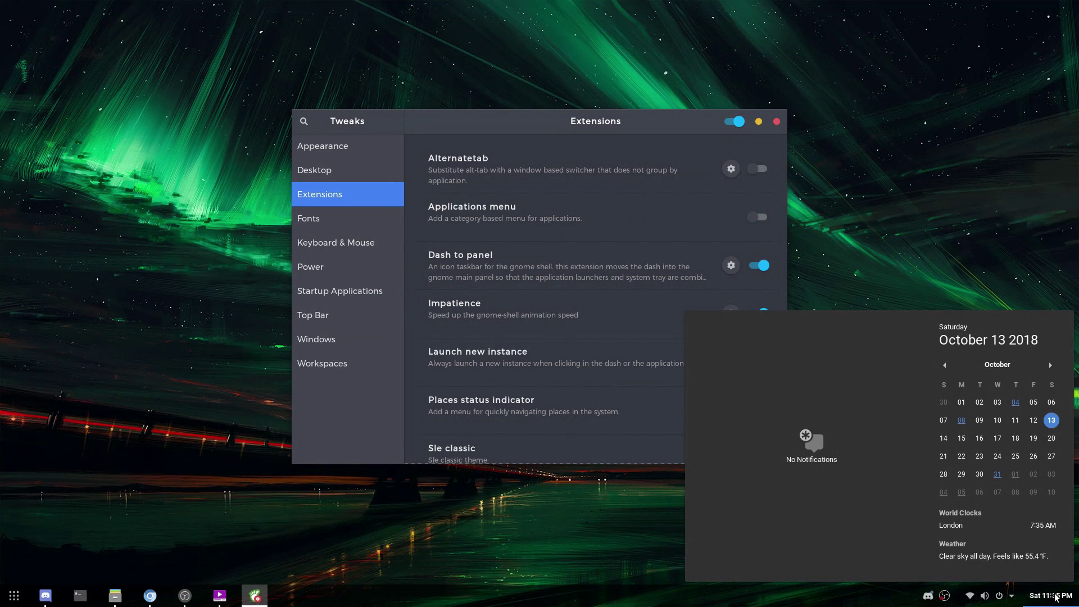
- Close the calendar popup and show the Tweaks Appearance page with Vimix-Dark-Laptop-Doder themes
{"action": "left_click", "coordinate": [1055, 597]}
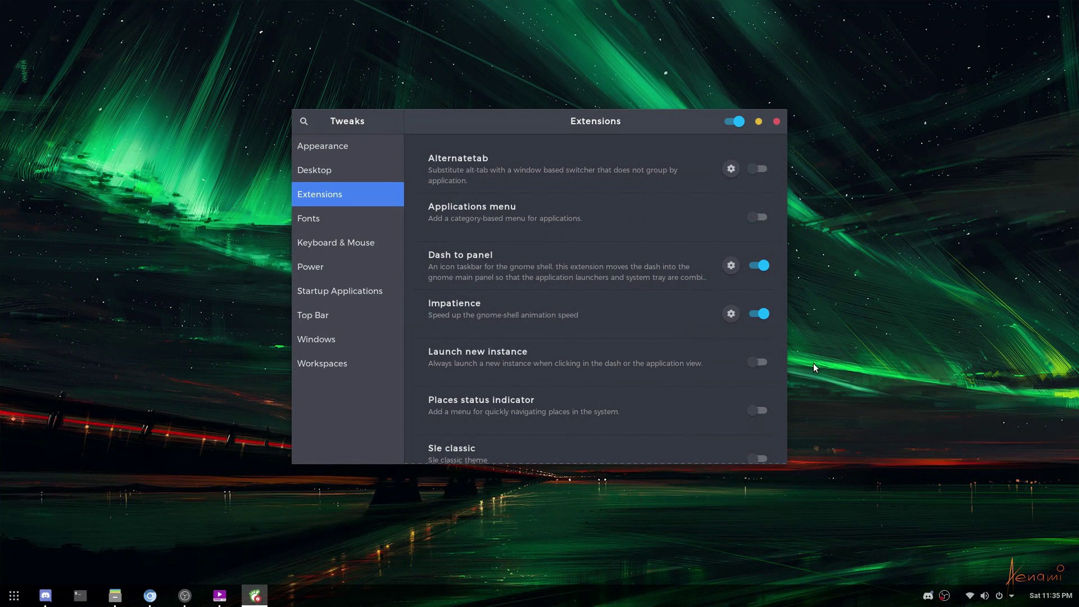
{"action": "scroll", "coordinate": [699, 396], "scroll_direction": "down", "scroll_amount": 5}
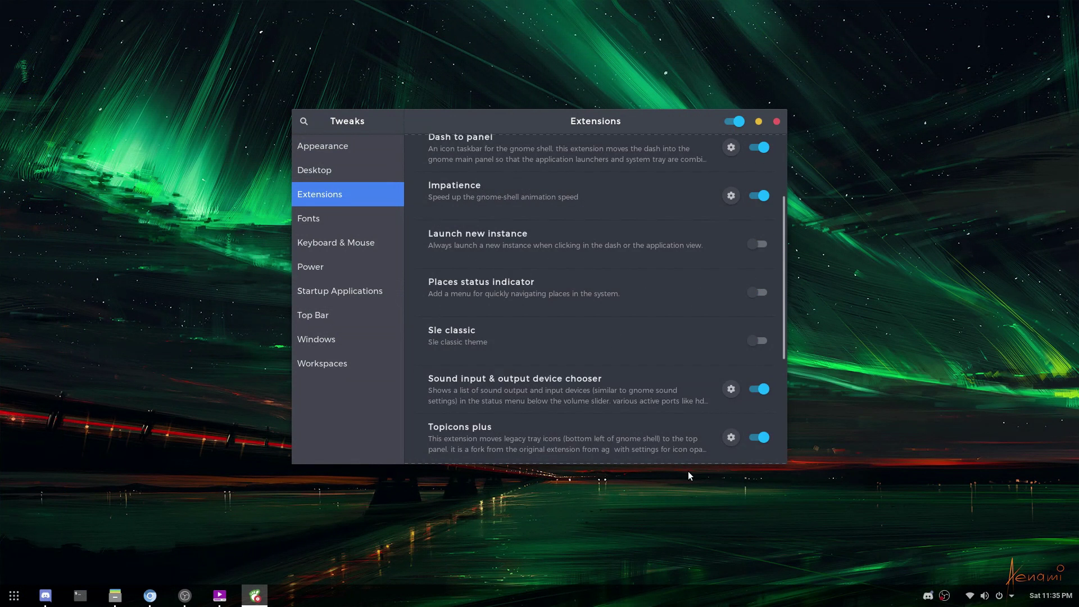
{"action": "scroll", "coordinate": [666, 413], "scroll_direction": "up", "scroll_amount": 5}
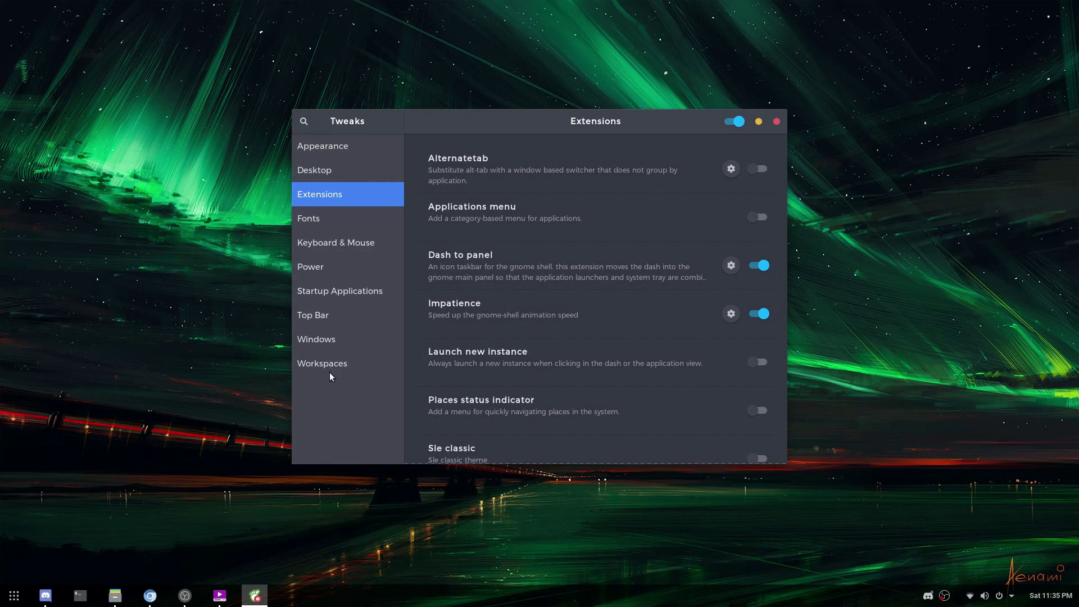
{"action": "left_click", "coordinate": [341, 154]}
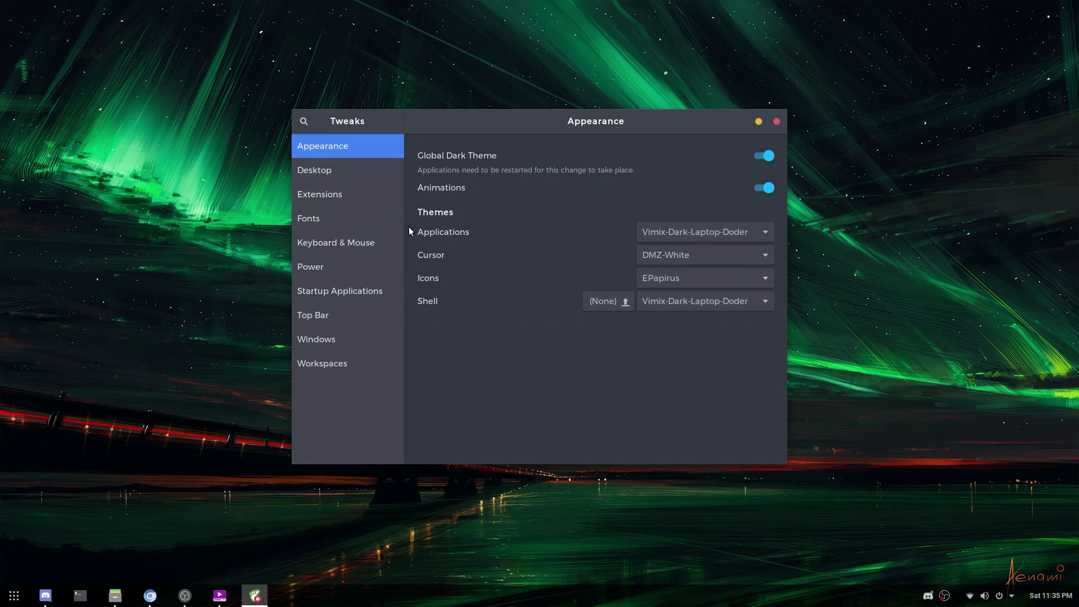
{"action": "left_click", "coordinate": [771, 234]}
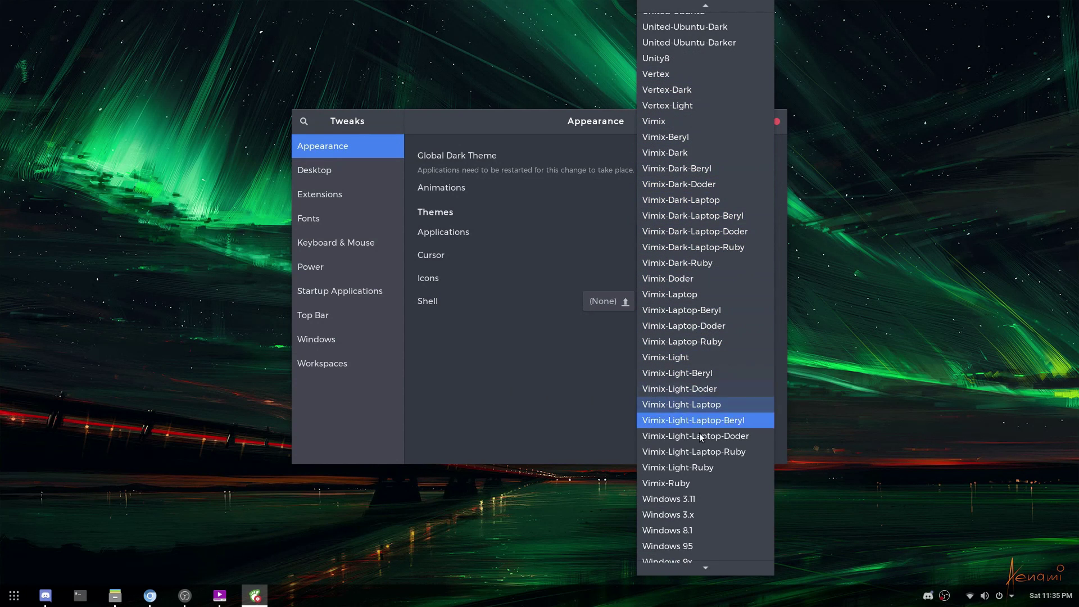
{"action": "left_click", "coordinate": [571, 222]}
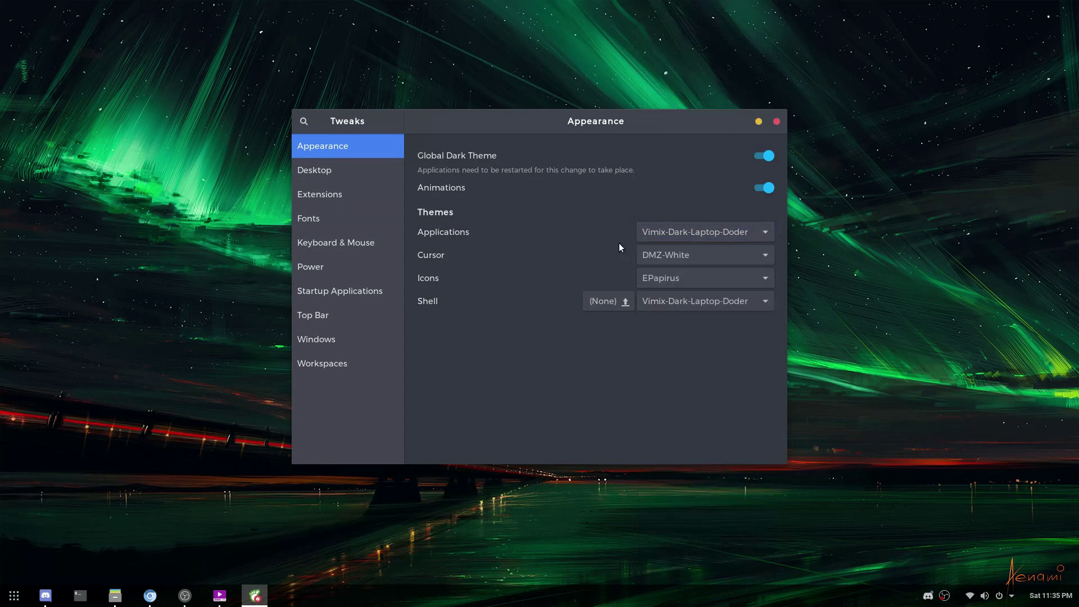
{"action": "left_click", "coordinate": [768, 301]}
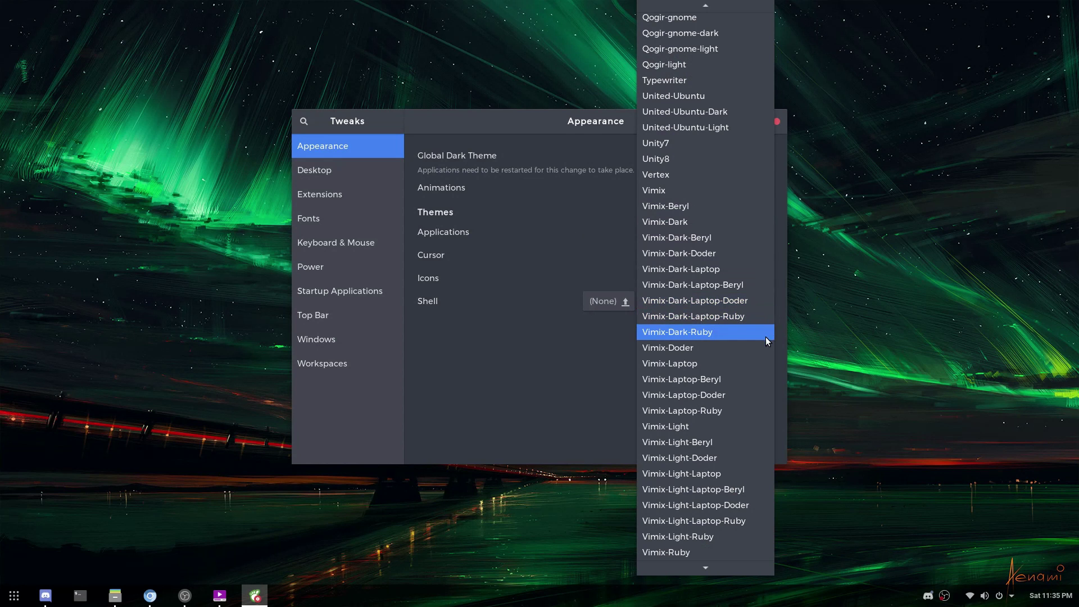
{"action": "left_click", "coordinate": [598, 229]}
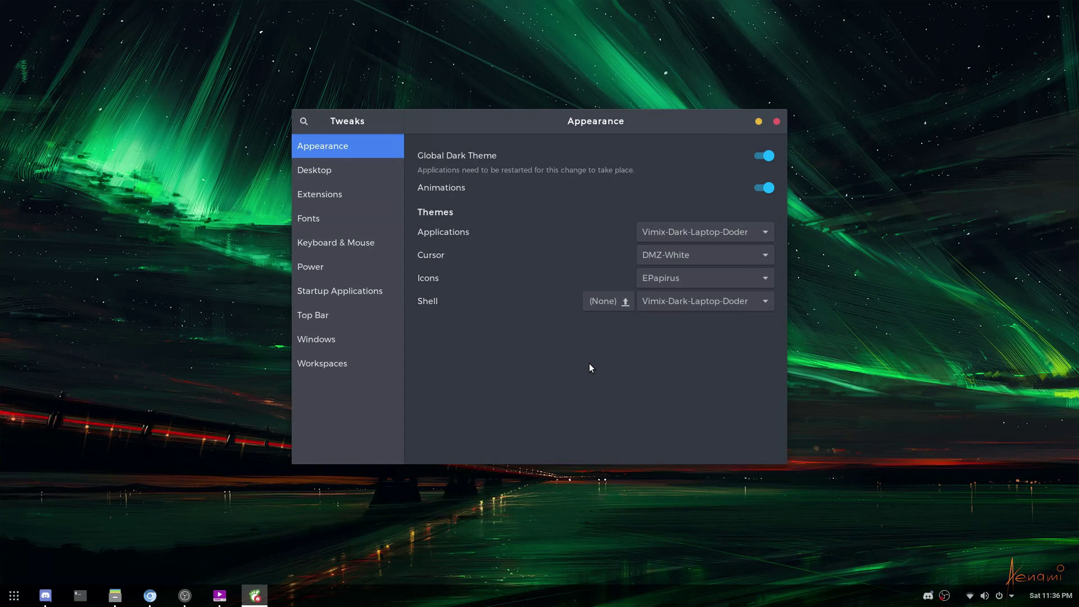
{"action": "left_click", "coordinate": [766, 277]}
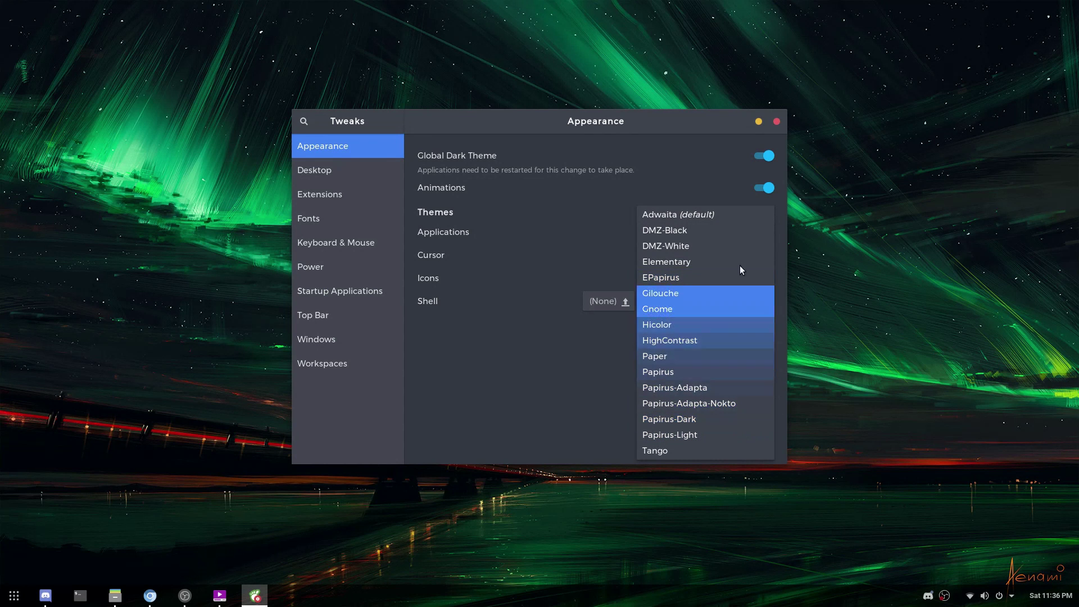
{"action": "left_click", "coordinate": [541, 386]}
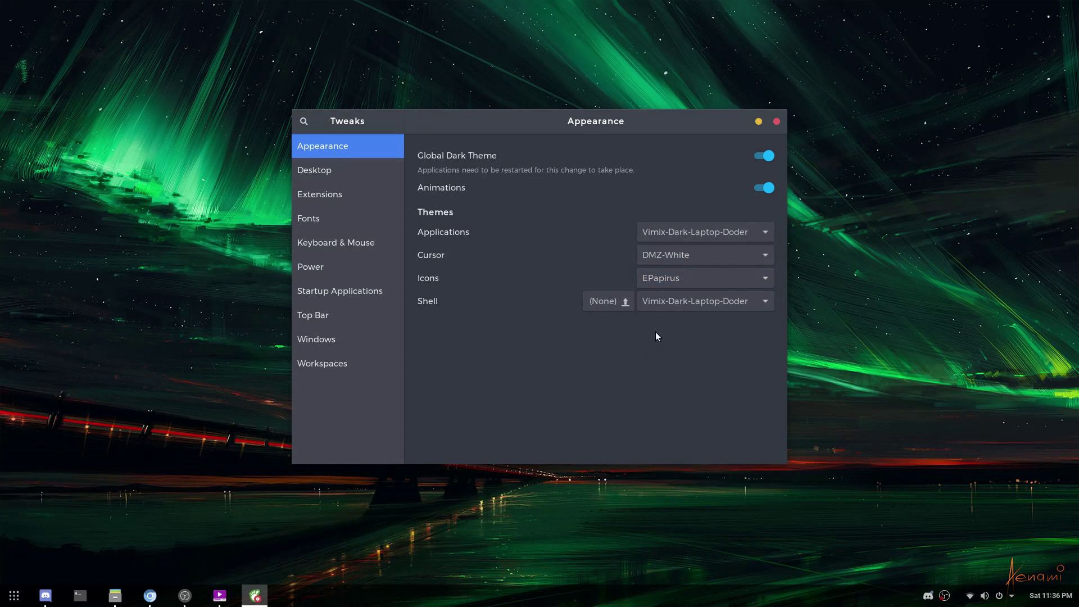
{"action": "key", "text": "super"}
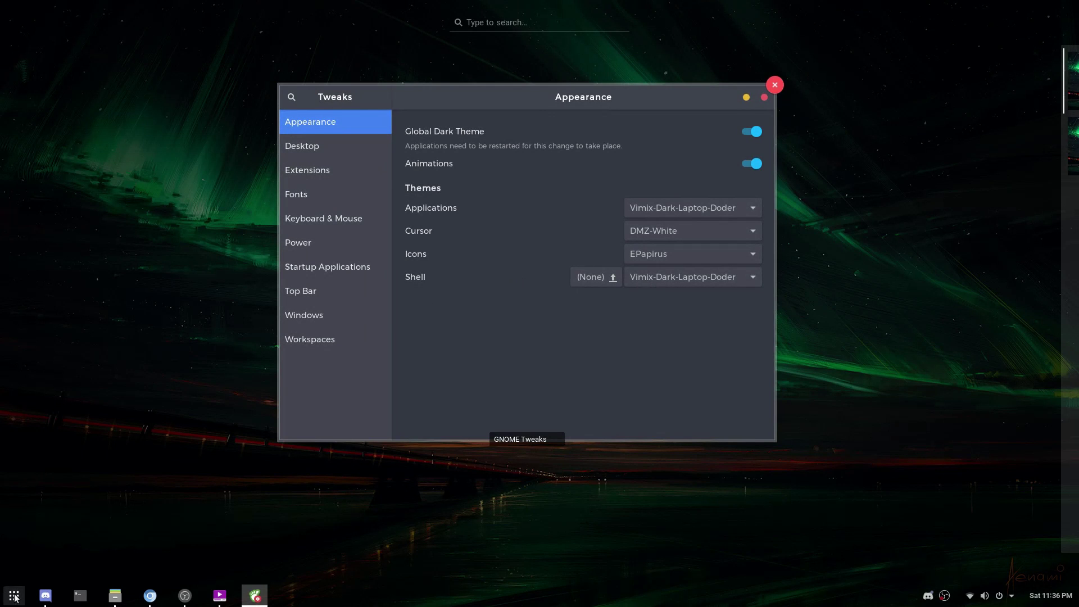
{"action": "left_click", "coordinate": [14, 596]}
{"action": "scroll", "coordinate": [675, 332], "scroll_direction": "down", "scroll_amount": 3}
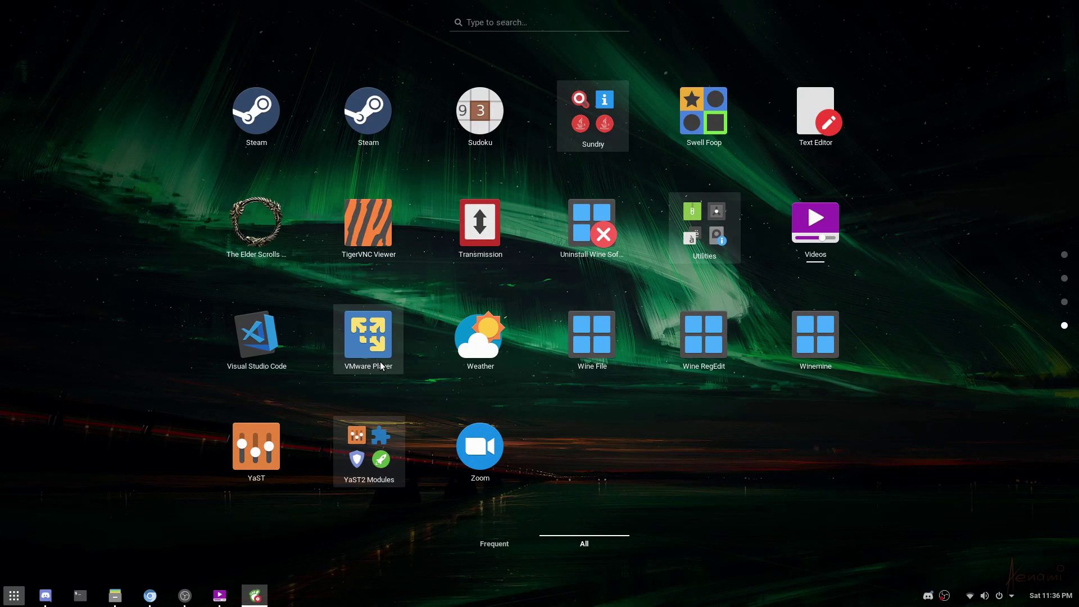
{"action": "scroll", "coordinate": [381, 366], "scroll_direction": "up", "scroll_amount": 1}
{"action": "key", "text": "Escape"}
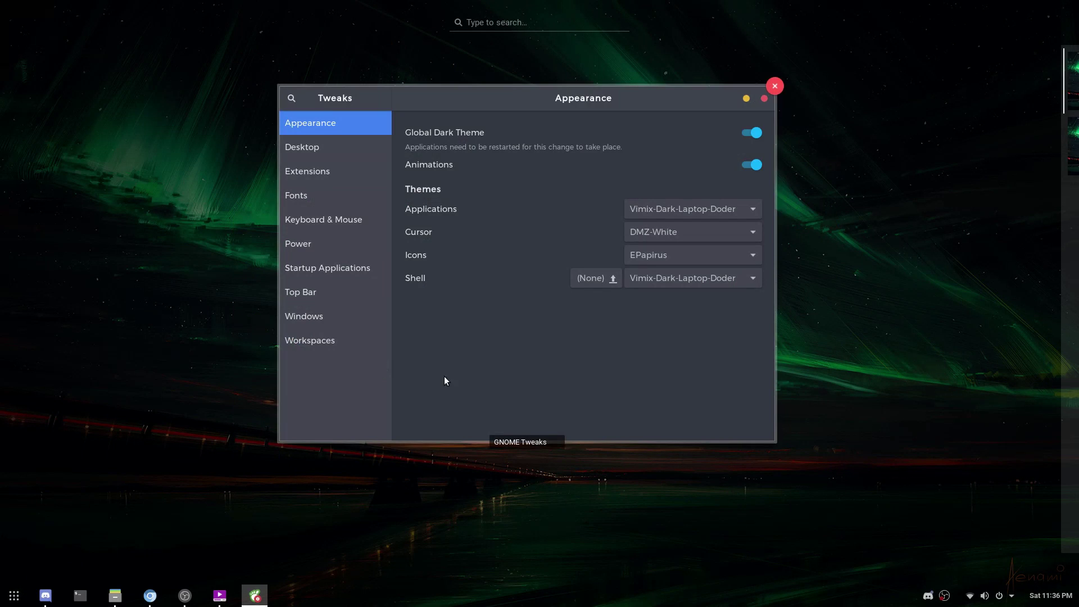
{"action": "left_click", "coordinate": [559, 387]}
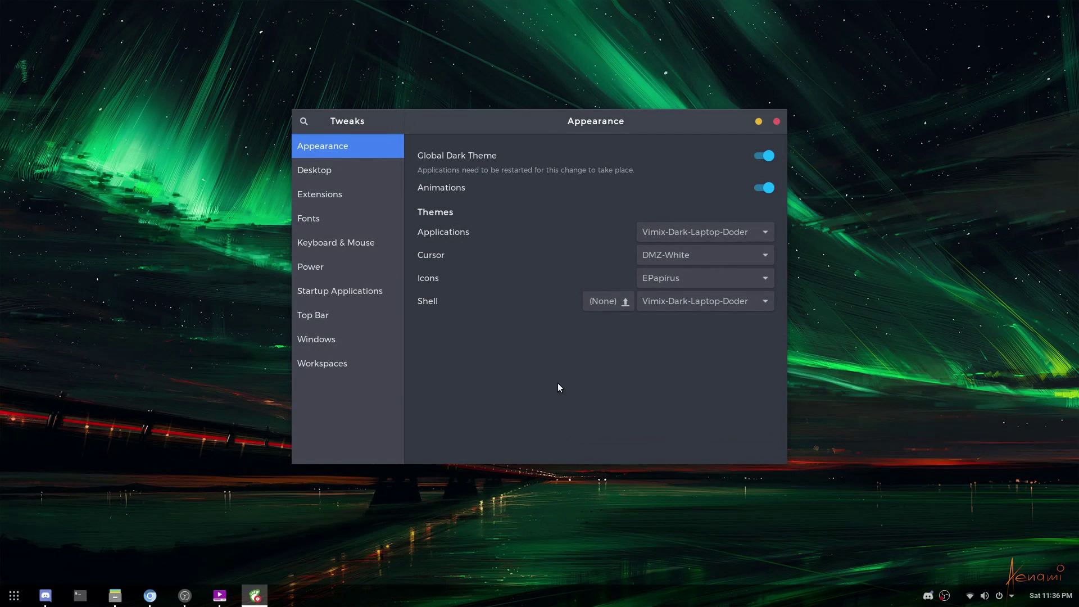
- Show the Tweaks Fonts page and browse the Window Title font picker, keeping Montserrat unchanged
{"action": "left_click", "coordinate": [357, 217]}
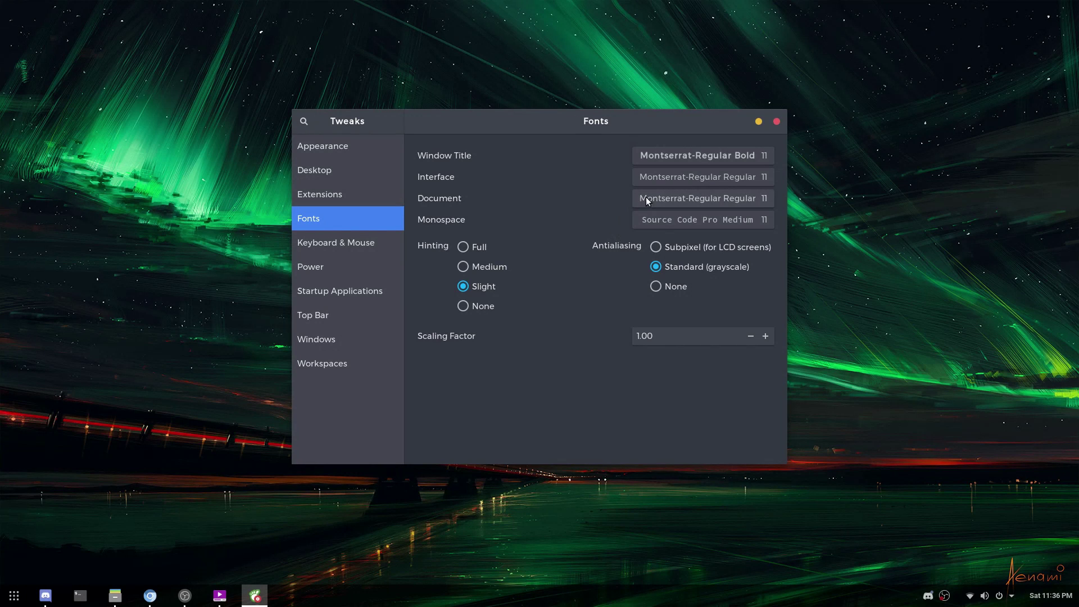
{"action": "left_click", "coordinate": [700, 156]}
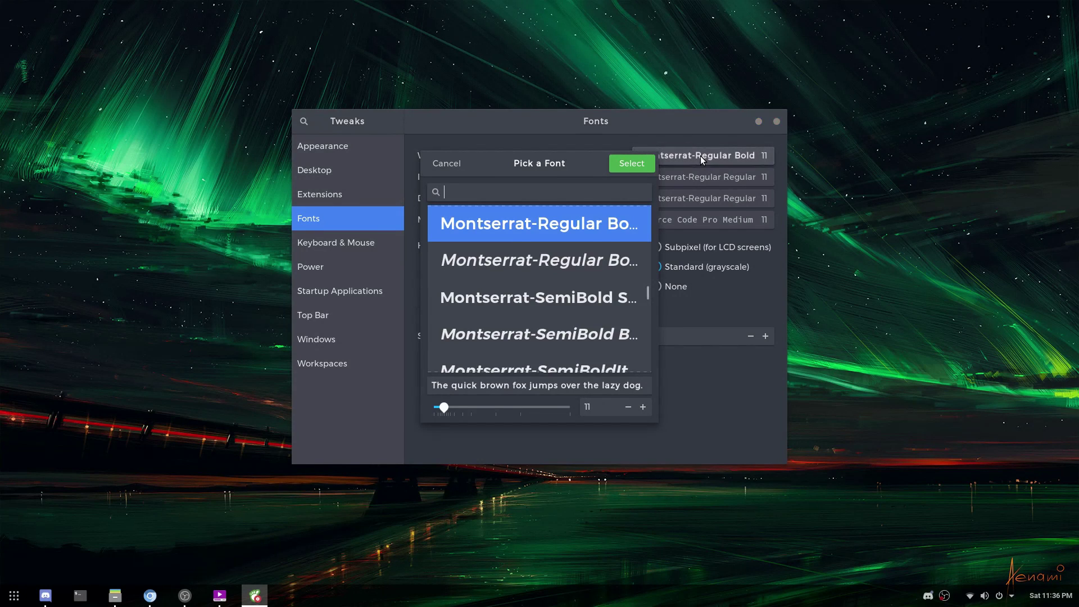
{"action": "scroll", "coordinate": [561, 302], "scroll_direction": "down", "scroll_amount": 2}
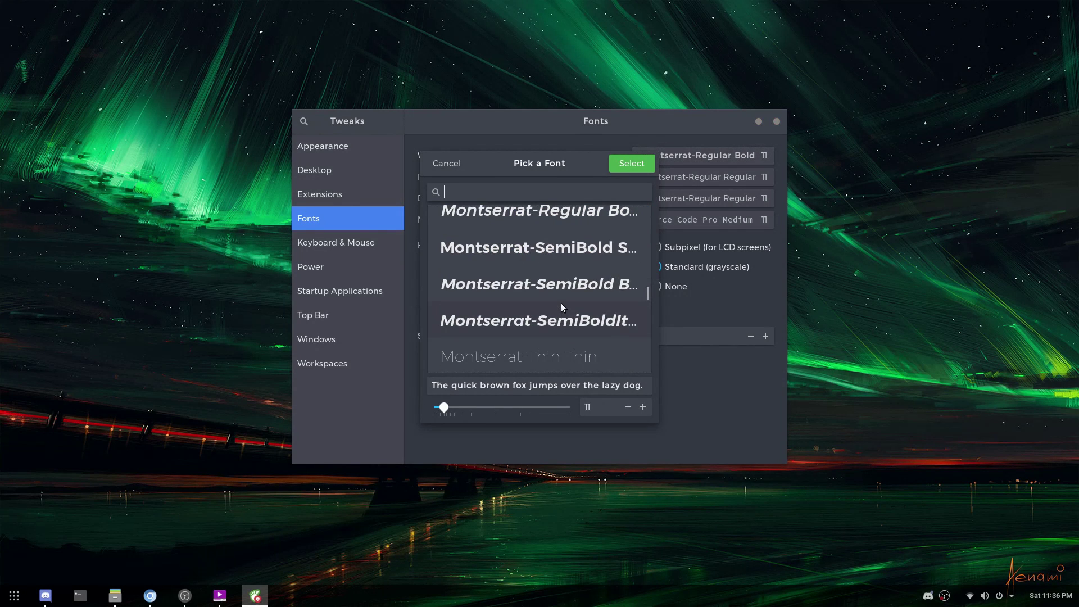
{"action": "left_click", "coordinate": [449, 165]}
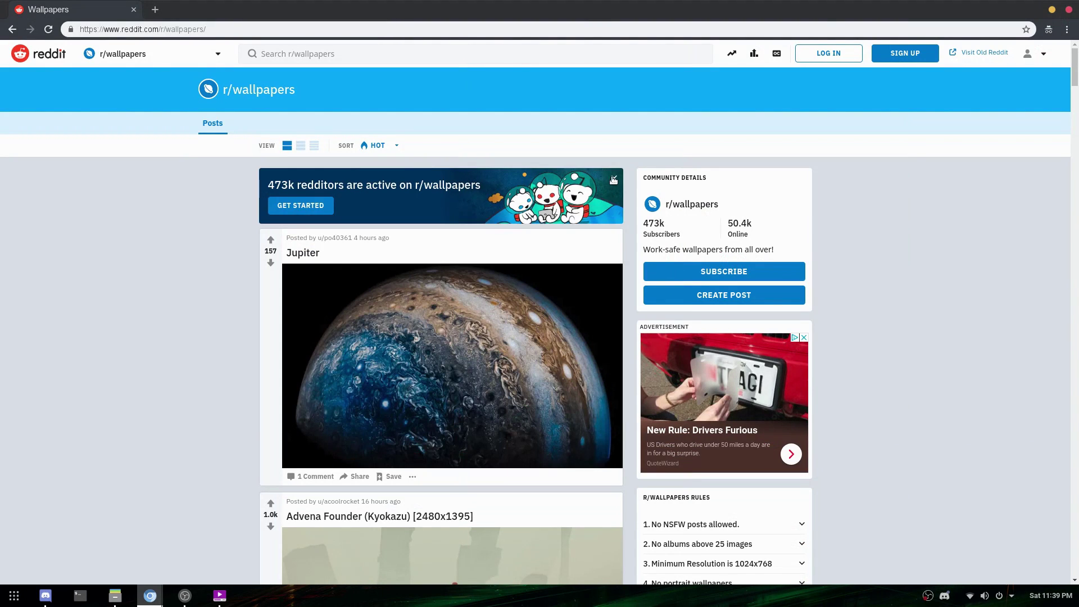
- Dismiss the active redditors banner and switch the subreddit feed to Classic compact view
{"action": "left_click", "coordinate": [613, 180]}
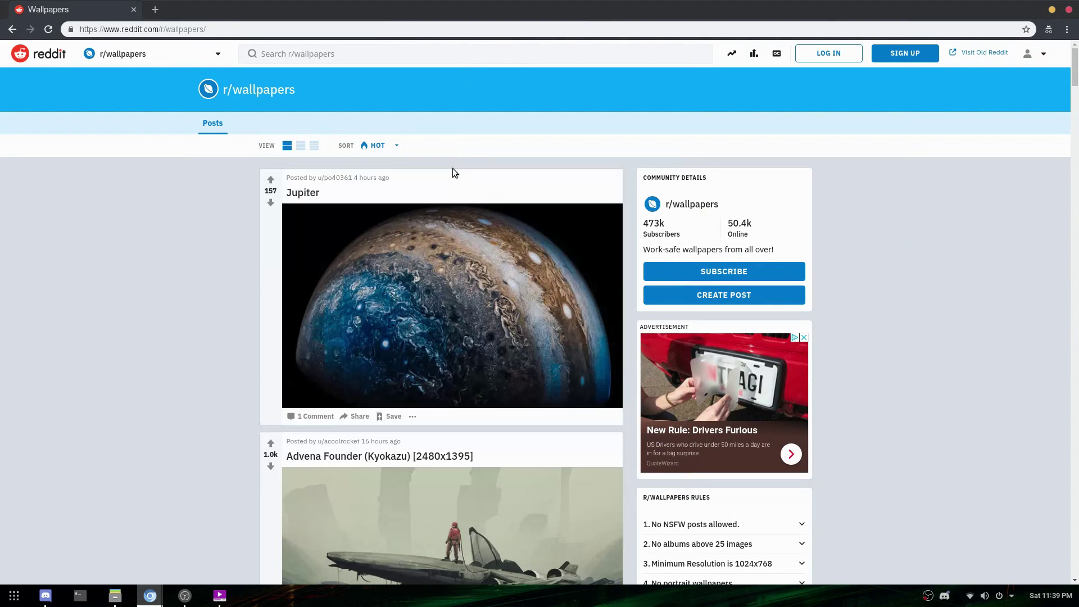
{"action": "left_click", "coordinate": [302, 146]}
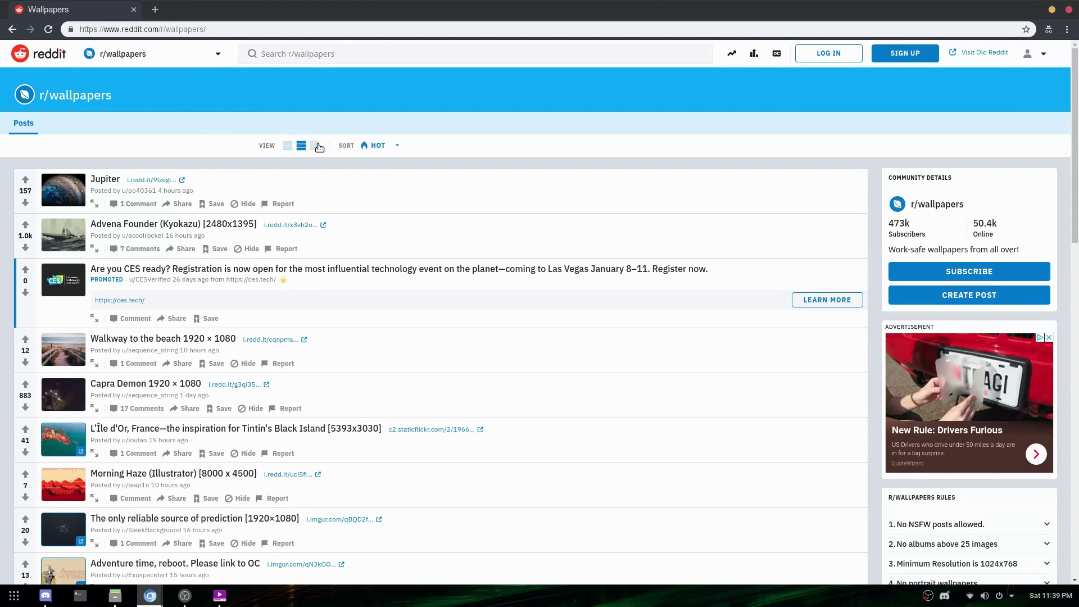
{"action": "scroll", "coordinate": [557, 376], "scroll_direction": "down", "scroll_amount": 7}
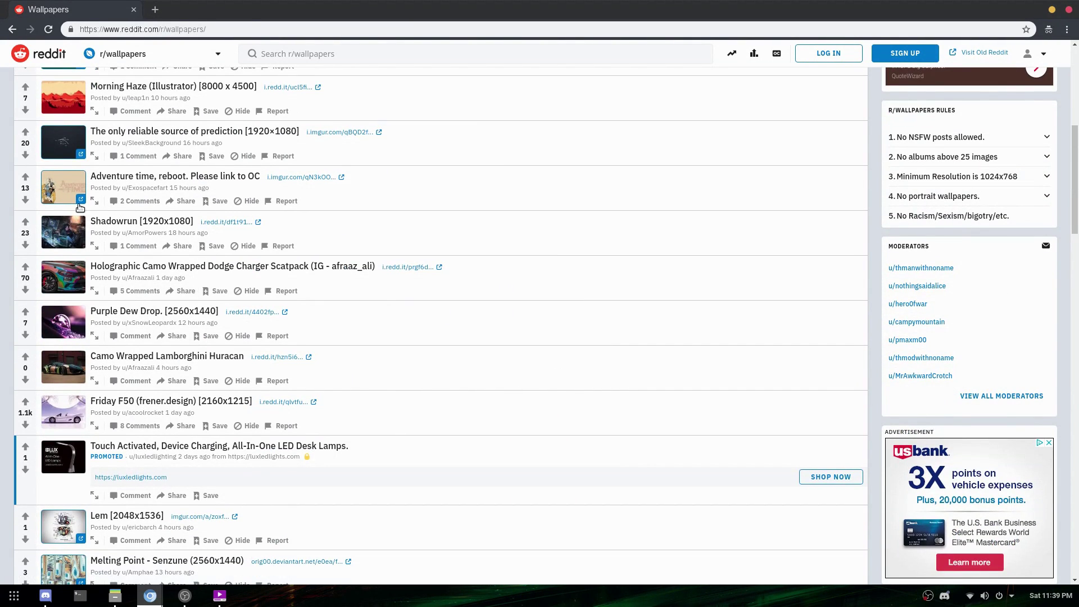
- Open the Morning Haze and Space Moon wallpapers in new tabs
{"action": "right_click", "coordinate": [72, 106]}
{"action": "left_click", "coordinate": [96, 115]}
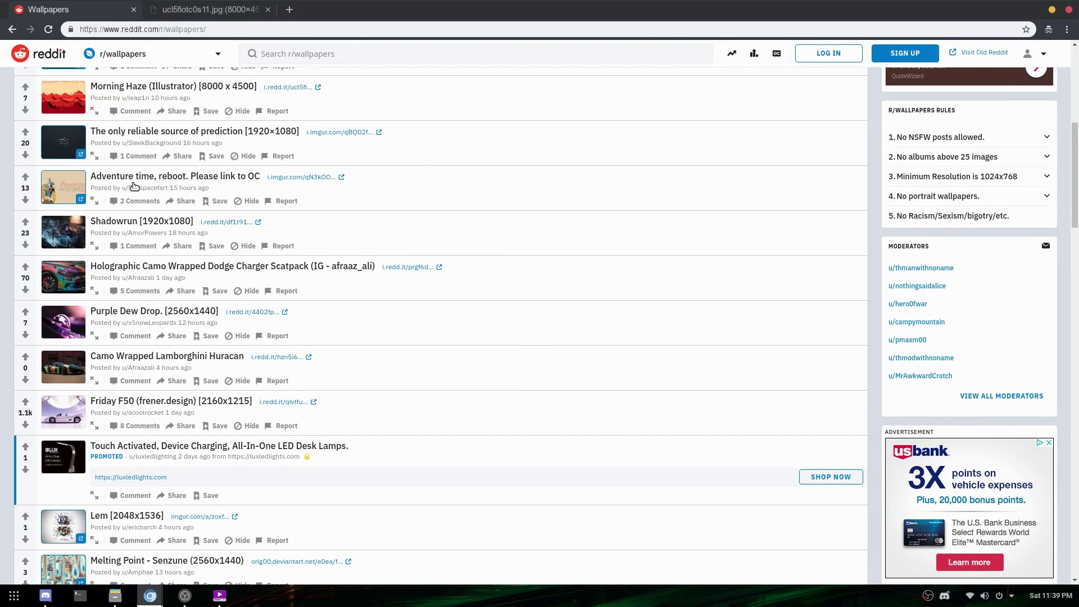
{"action": "scroll", "coordinate": [270, 427], "scroll_direction": "down", "scroll_amount": 4}
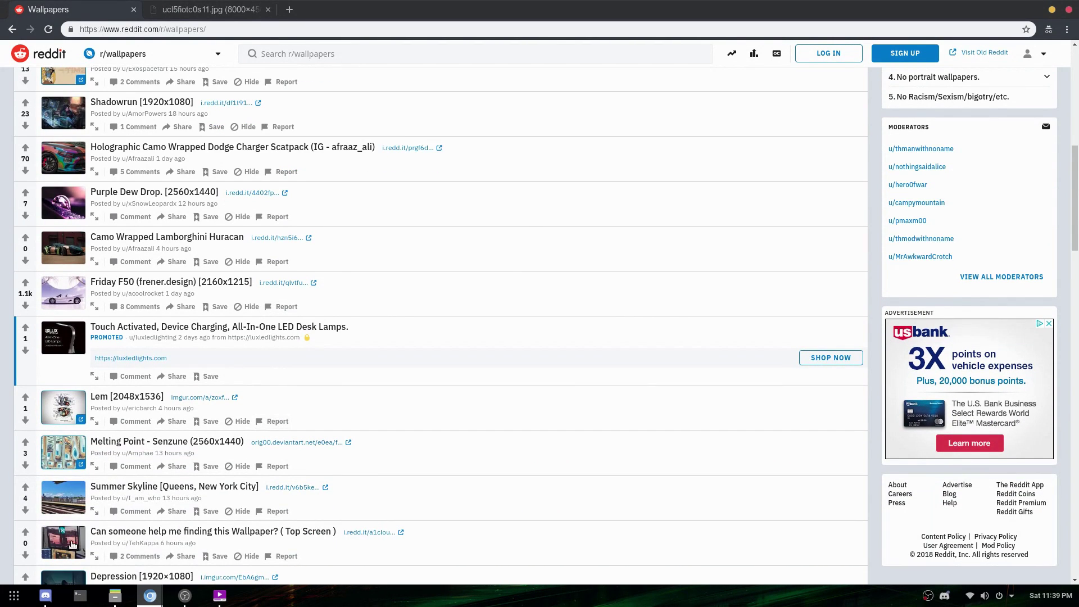
{"action": "scroll", "coordinate": [63, 542], "scroll_direction": "down", "scroll_amount": 5}
{"action": "scroll", "coordinate": [63, 542], "scroll_direction": "down", "scroll_amount": 2}
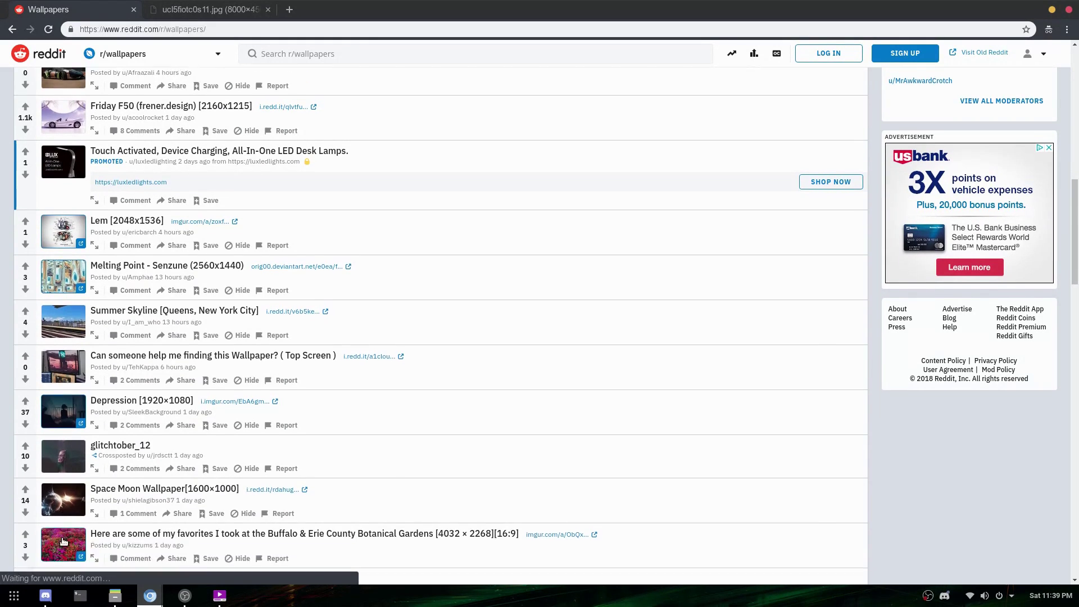
{"action": "right_click", "coordinate": [70, 477]}
{"action": "left_click", "coordinate": [104, 483]}
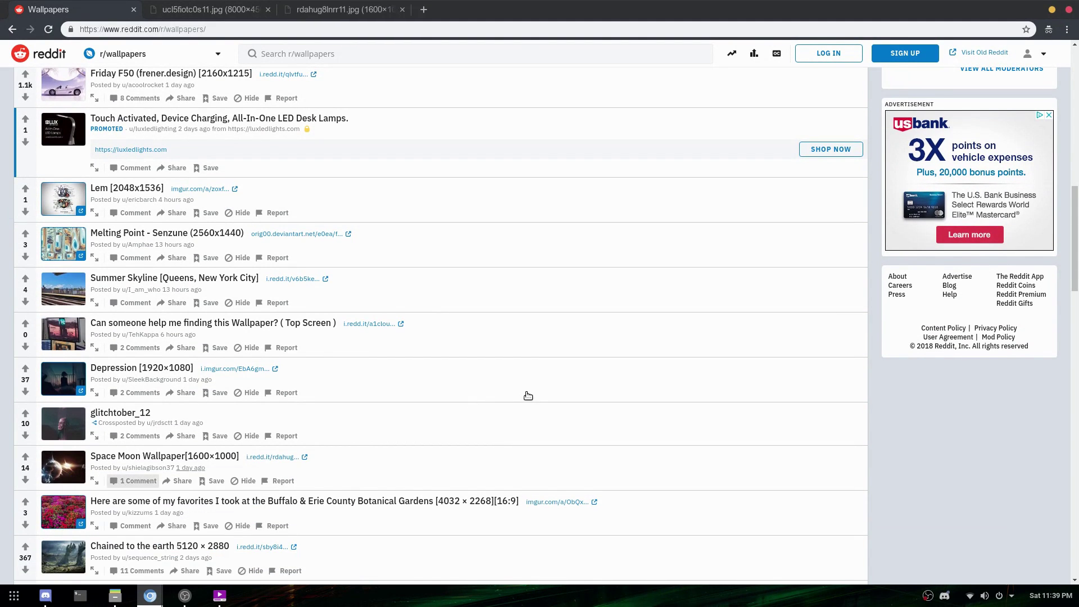
{"action": "scroll", "coordinate": [537, 393], "scroll_direction": "up", "scroll_amount": 10}
{"action": "scroll", "coordinate": [925, 409], "scroll_direction": "up", "scroll_amount": 13}
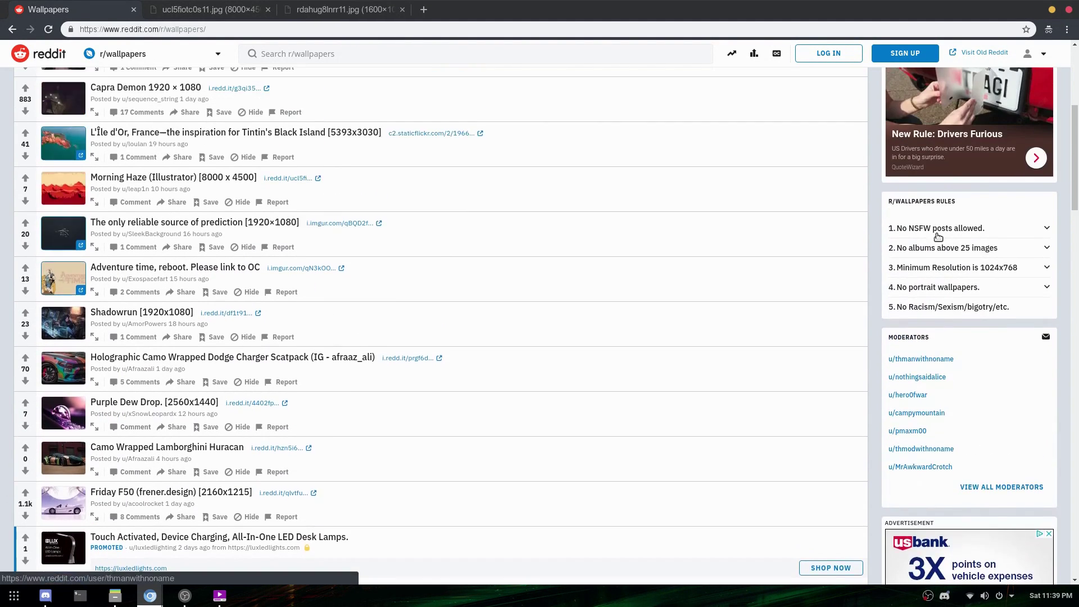
{"action": "scroll", "coordinate": [807, 345], "scroll_direction": "down", "scroll_amount": 20}
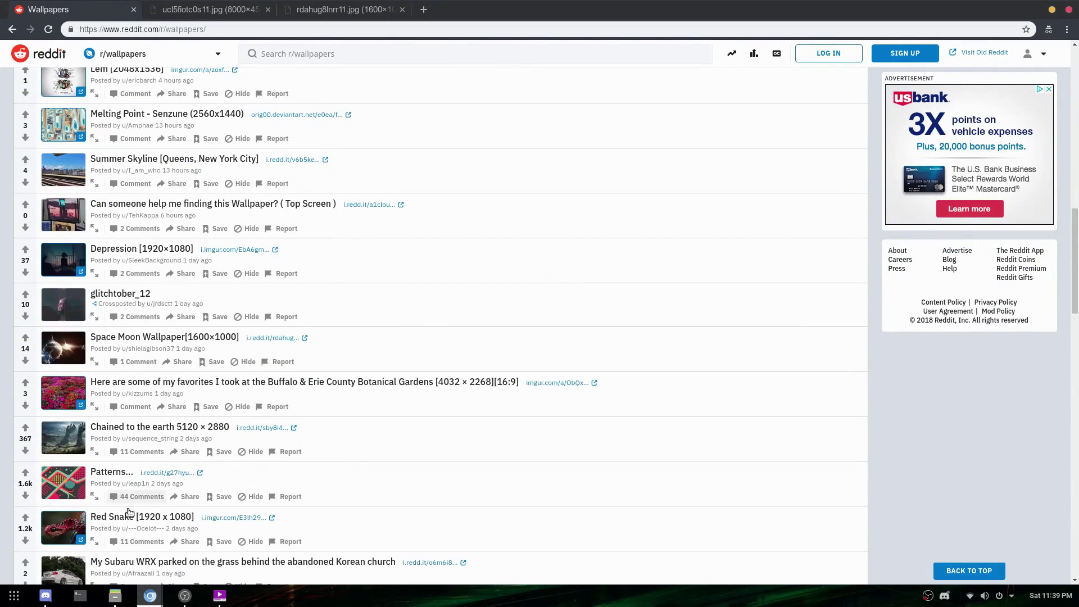
{"action": "scroll", "coordinate": [115, 500], "scroll_direction": "down", "scroll_amount": 14}
{"action": "scroll", "coordinate": [115, 502], "scroll_direction": "down", "scroll_amount": 8}
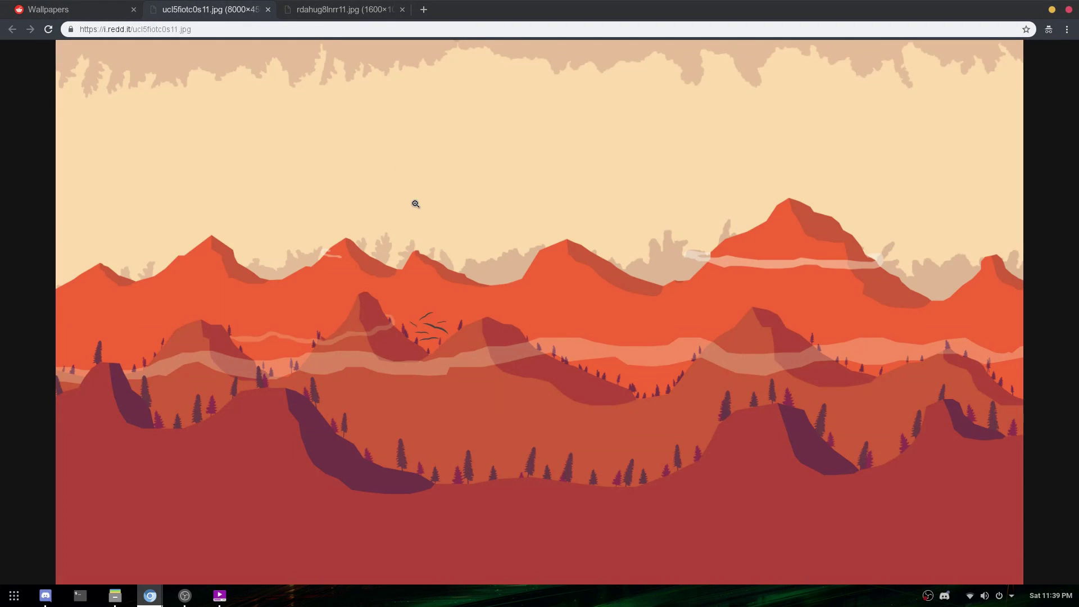
- View the Space Moon image, open the Poseidon post, then show the Spooky Halloween Night post
{"action": "left_click", "coordinate": [339, 7]}
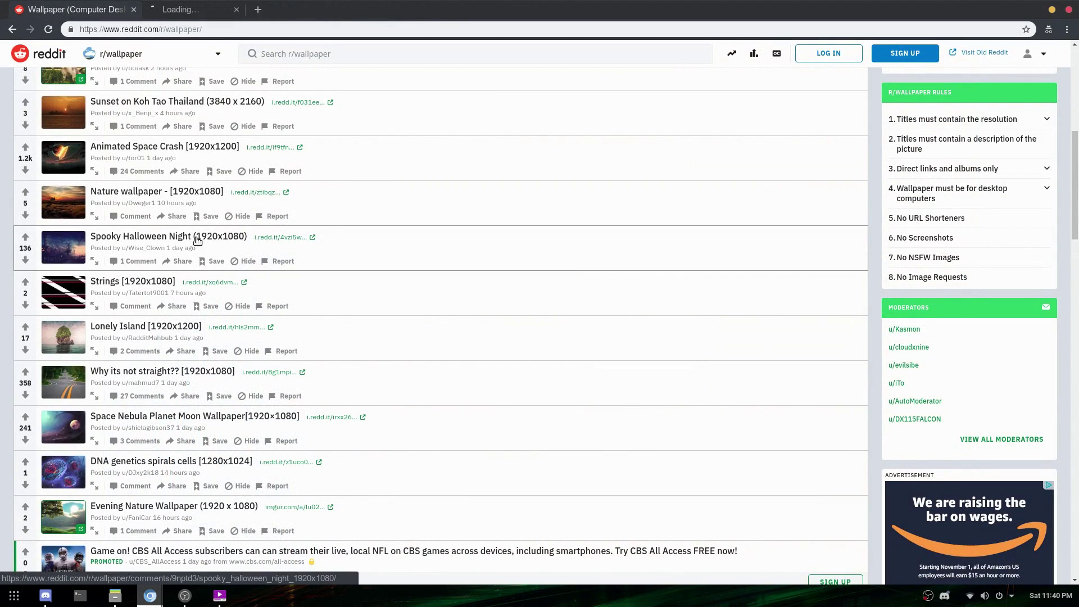
{"action": "scroll", "coordinate": [302, 313], "scroll_direction": "down", "scroll_amount": 5}
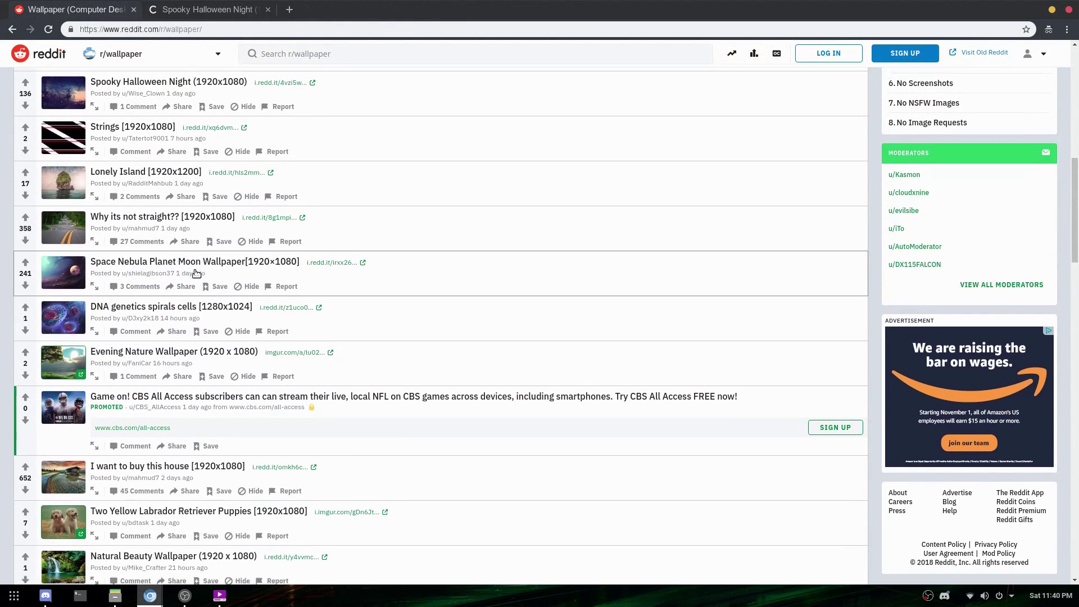
{"action": "scroll", "coordinate": [198, 274], "scroll_direction": "down", "scroll_amount": 10}
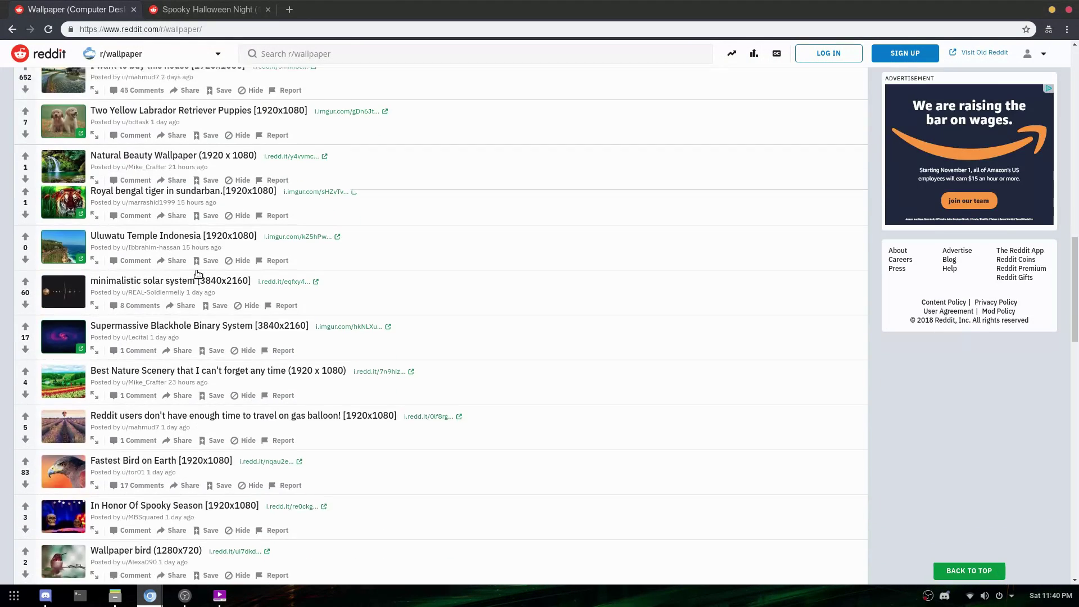
{"action": "scroll", "coordinate": [198, 274], "scroll_direction": "down", "scroll_amount": 4}
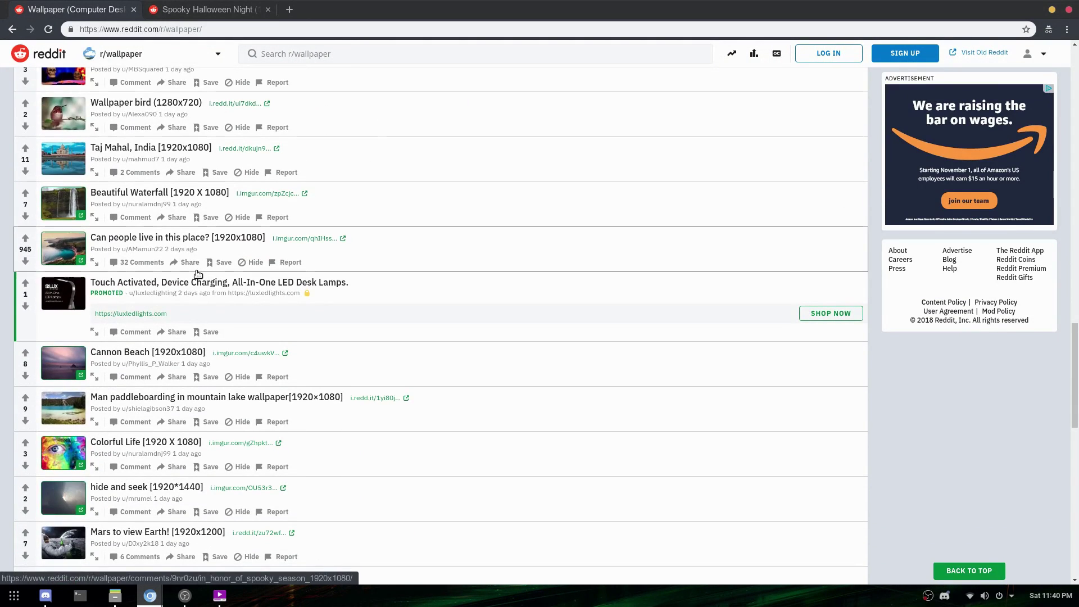
{"action": "scroll", "coordinate": [198, 313], "scroll_direction": "down", "scroll_amount": 10}
{"action": "left_click", "coordinate": [181, 319]}
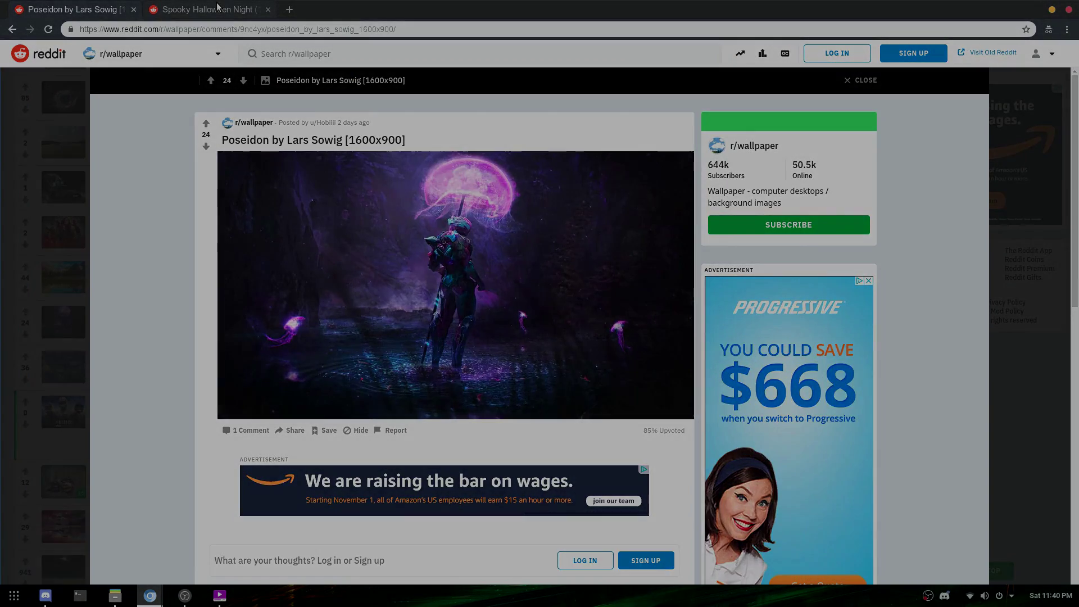
{"action": "left_click", "coordinate": [208, 10]}
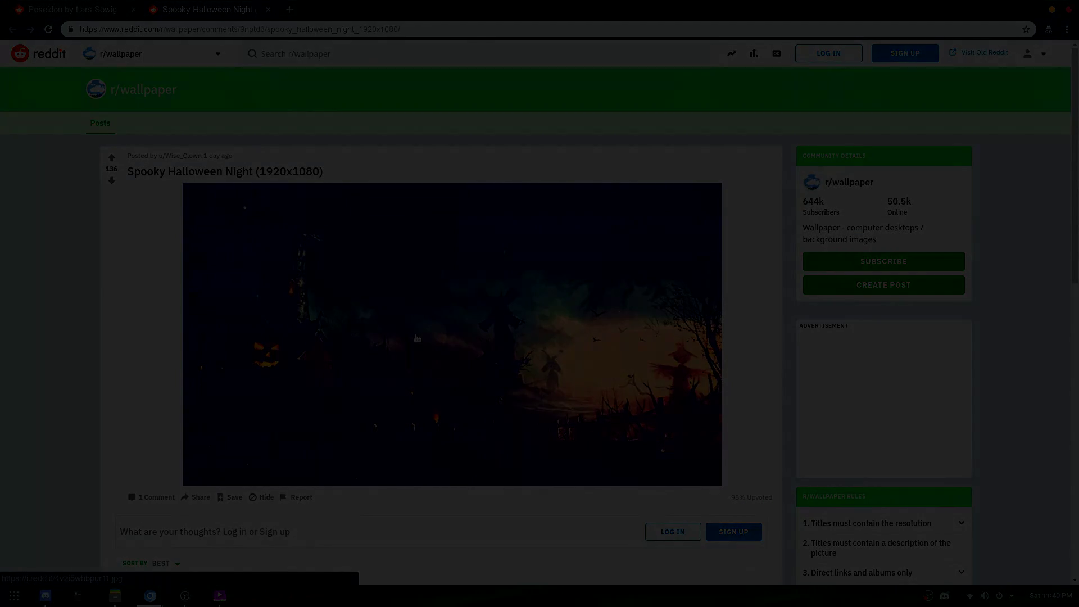